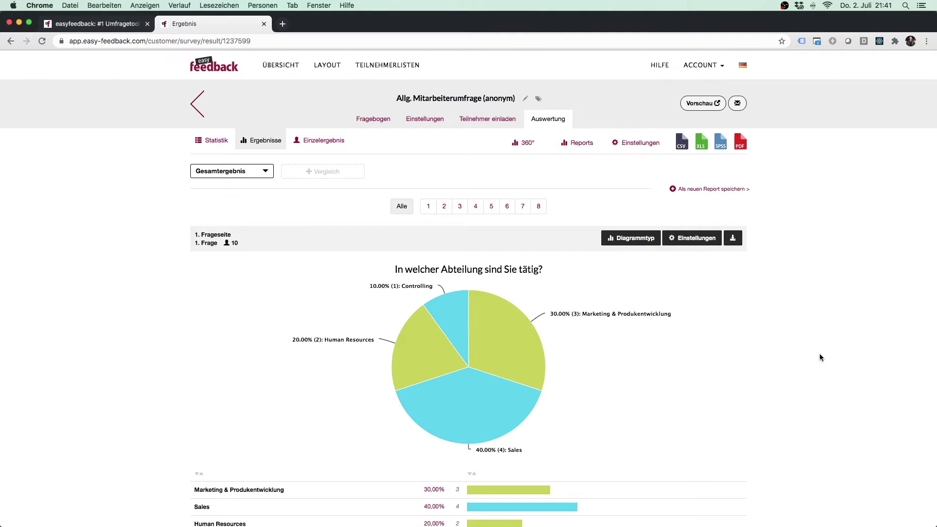
Step: Open Statistik, then page 1 of the Ergebnisse for the Allg. Mitarbeiterumfrage (anonym) survey
left_click(555, 123)
left_click(273, 141)
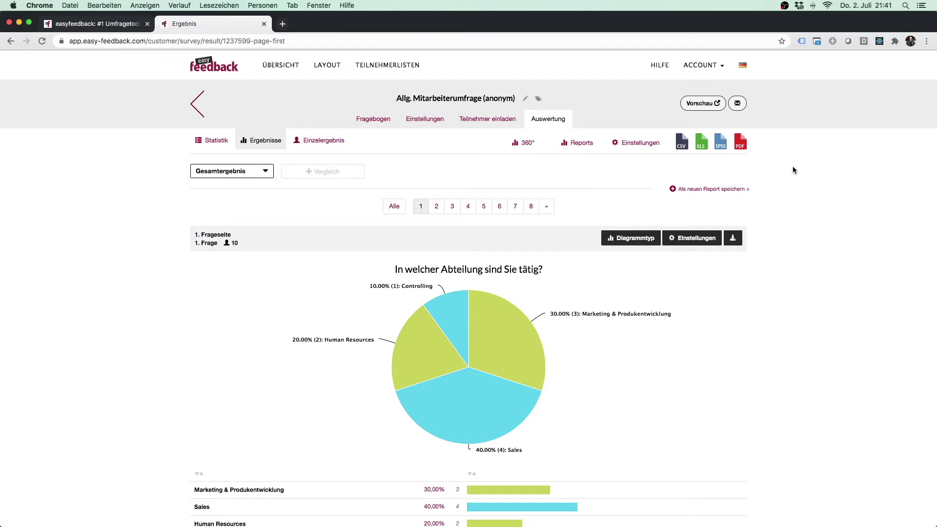
Step: In the XLS export options, exclude questions 2, 3, 4 and 5
left_click(701, 146)
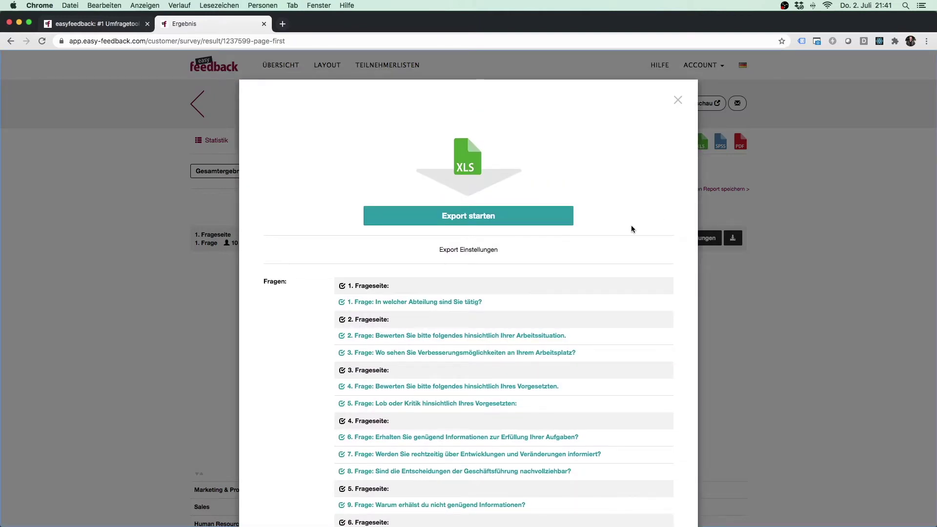
scroll(631, 227, "down", 4)
scroll(631, 228, "down", 1)
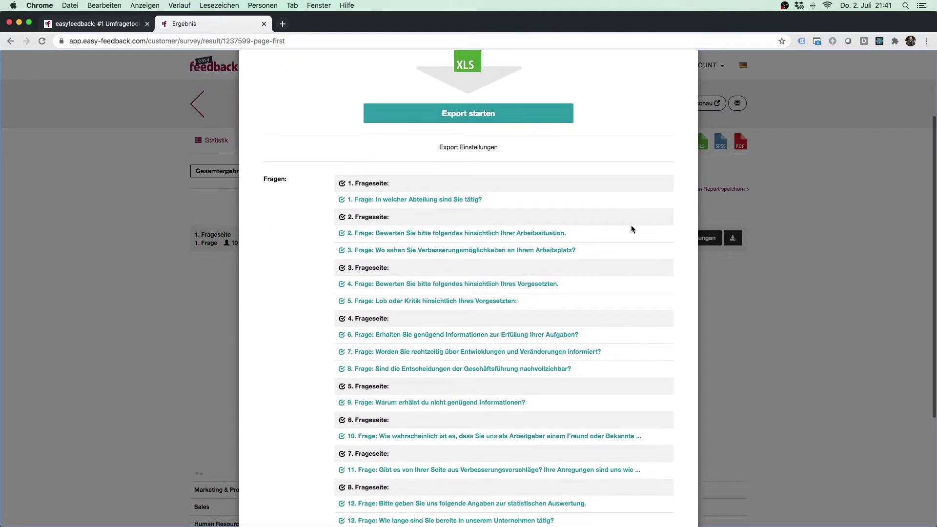
scroll(631, 226, "down", 1)
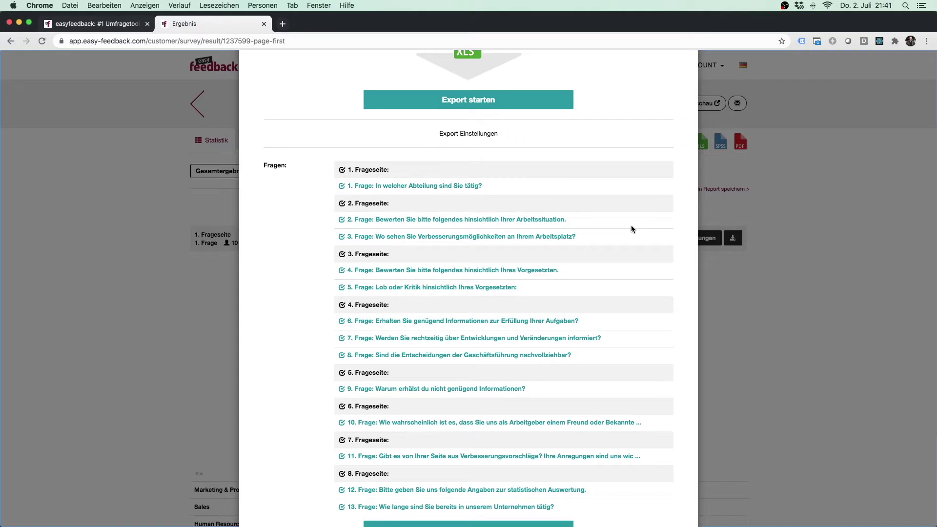
scroll(531, 323, "down", 2)
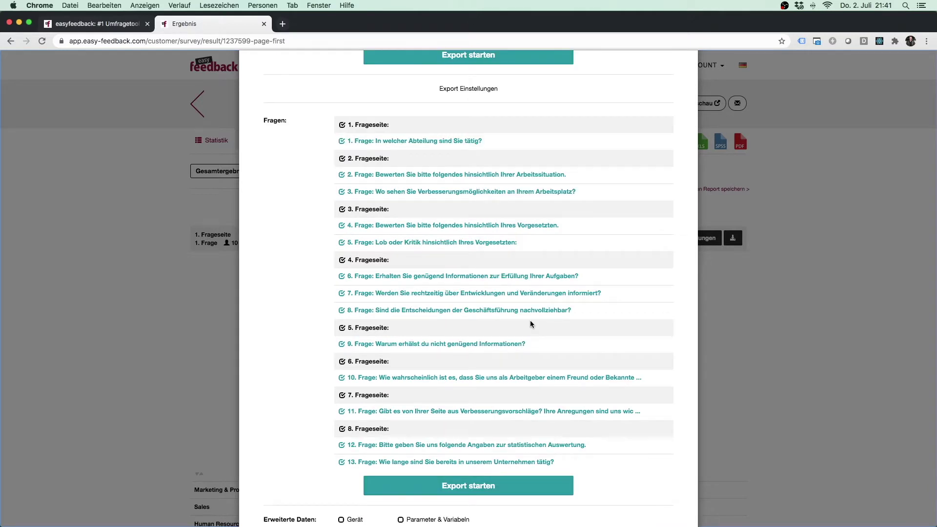
left_click(434, 175)
left_click(437, 193)
left_click(447, 228)
left_click(449, 243)
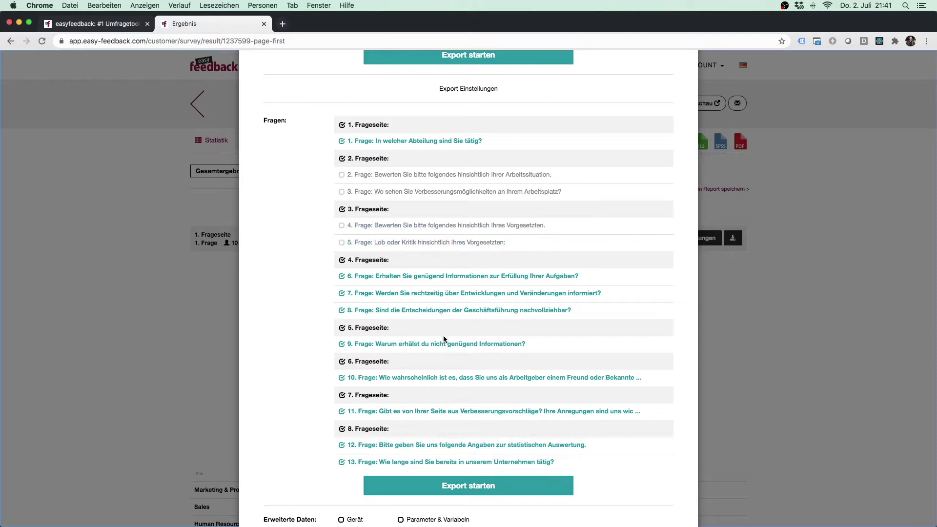
Step: Add Gerät and Sprache extended data and start the XLS export
scroll(444, 338, "down", 1)
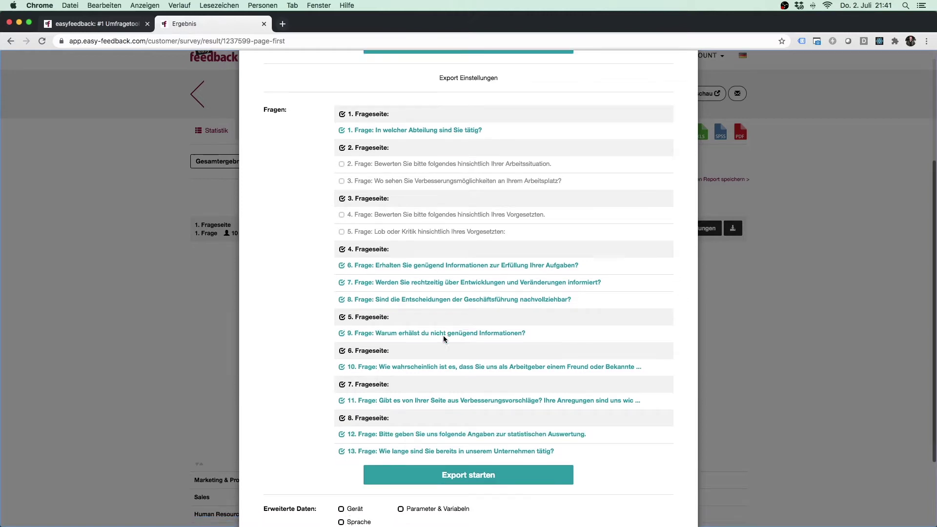
scroll(444, 338, "down", 3)
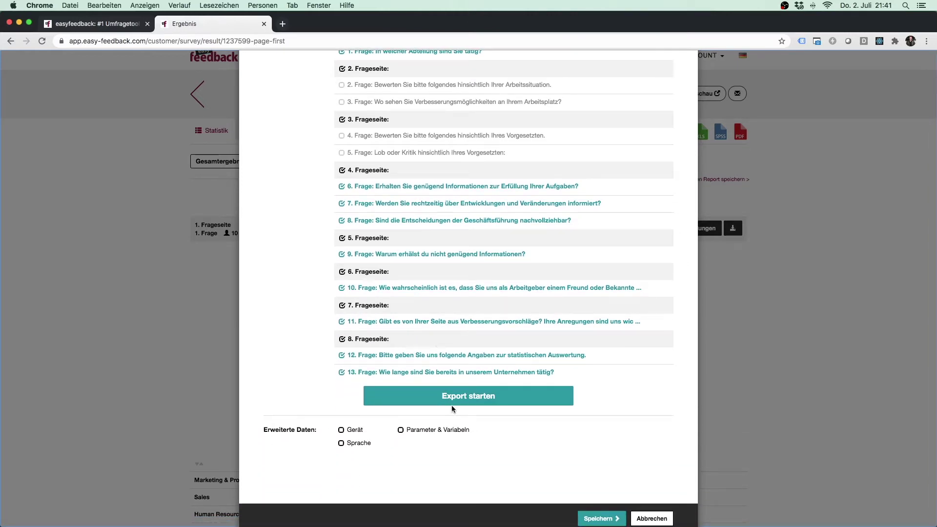
left_click(360, 432)
left_click(358, 448)
left_click(473, 399)
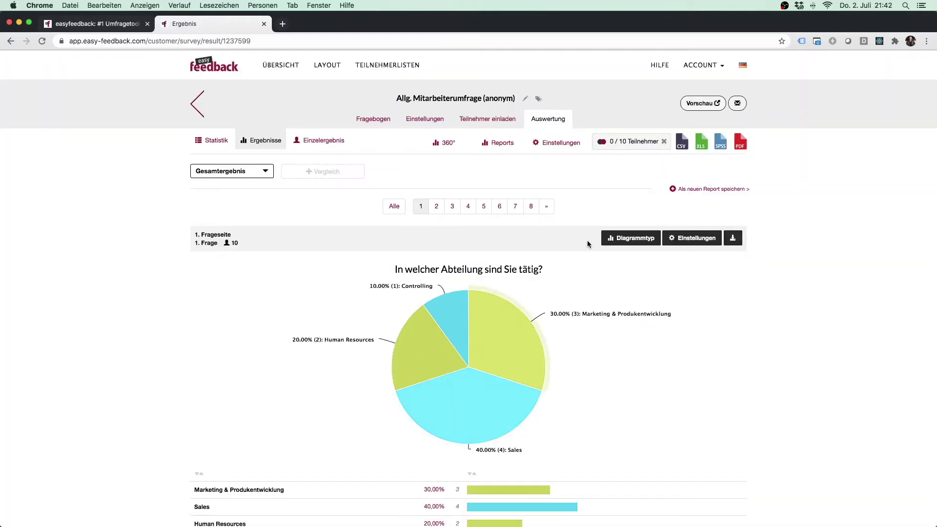
Step: Download the export and open easyfeedback_export_02.07.2020__21_42.xls in Excel
left_click(633, 143)
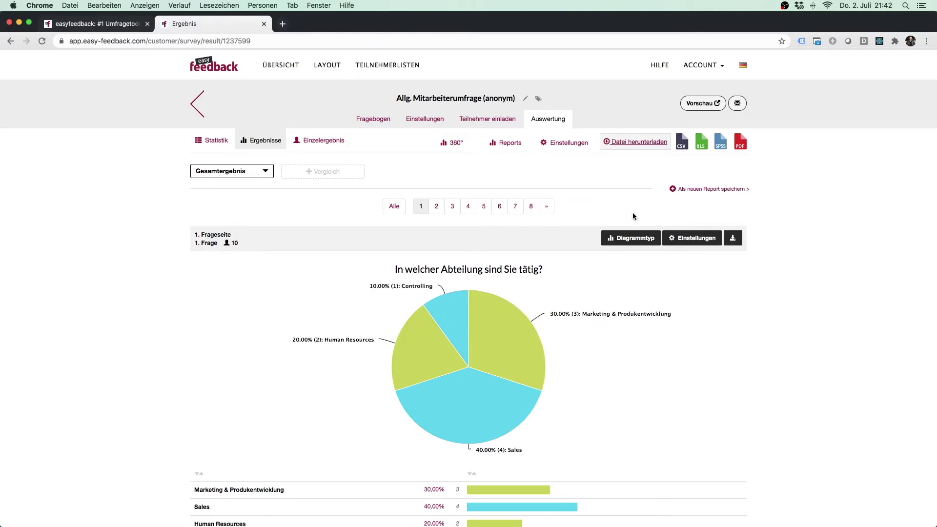
key("F11")
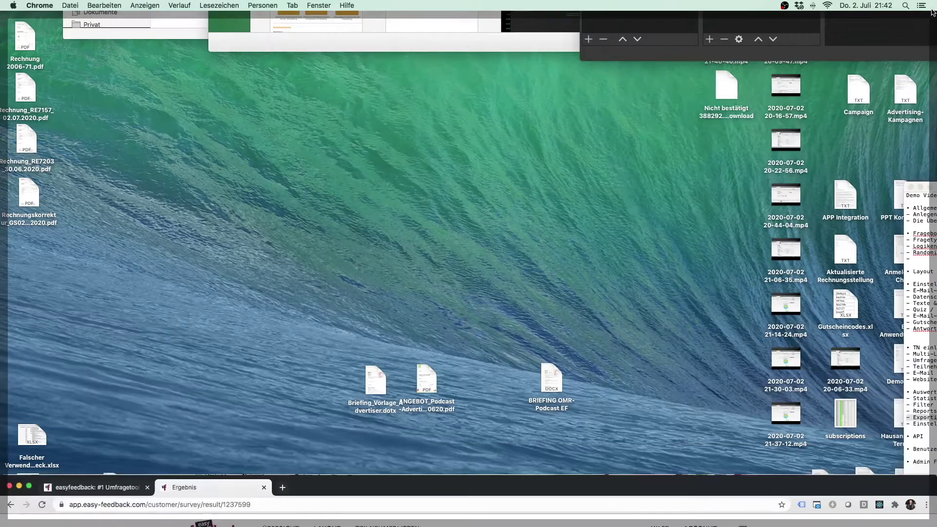
double_click(726, 87)
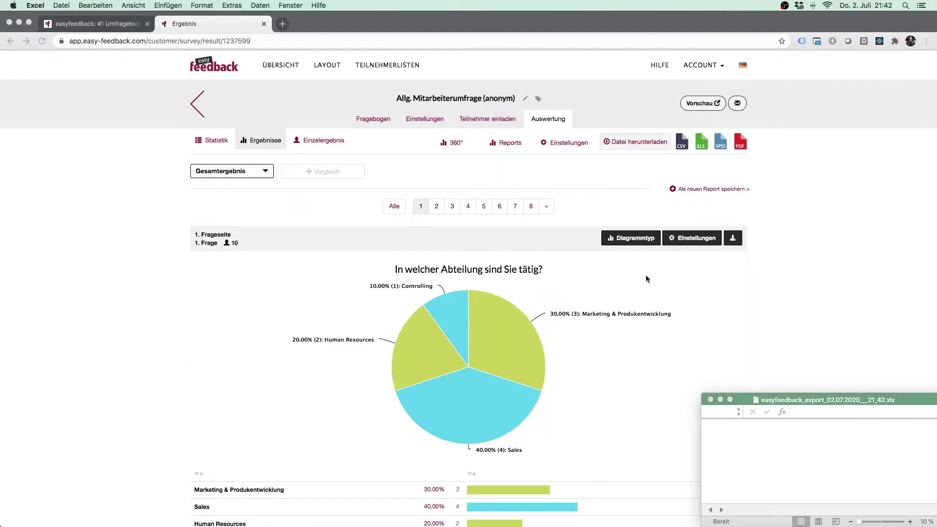
Step: Enlarge the Excel window, zoom to 130% and review participant IDs, Personal IDs and a response row
mouse_move(805, 399)
left_mouse_down()
mouse_move(593, 128)
mouse_move(236, 3)
mouse_move(192, 4)
left_mouse_up()
mouse_move(317, 142)
left_mouse_down()
mouse_move(744, 406)
mouse_move(846, 425)
left_mouse_up()
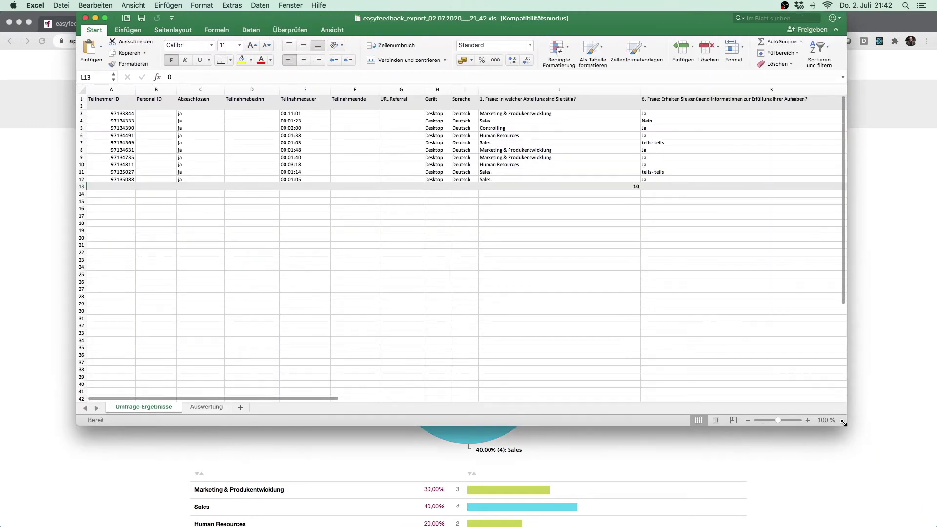
left_click(808, 421)
left_click(808, 420)
left_click(808, 420)
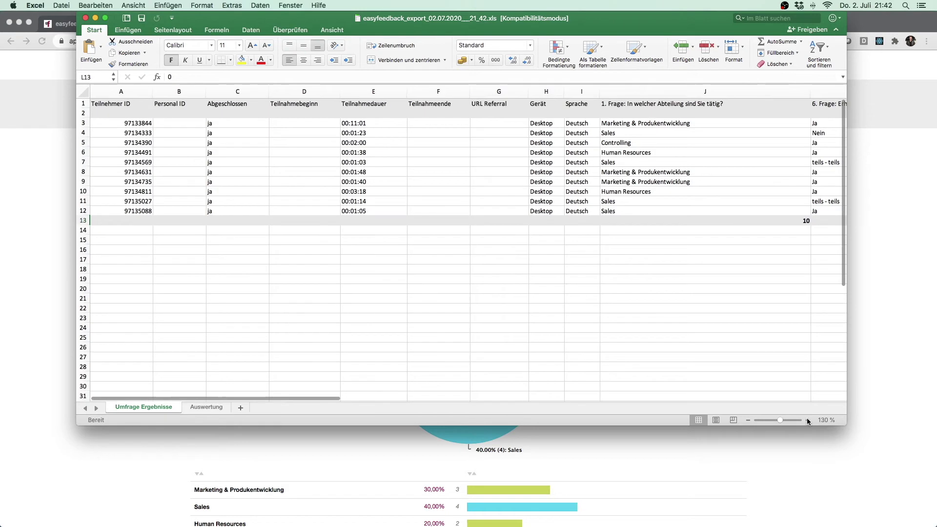
left_click_drag(104, 123, 115, 210)
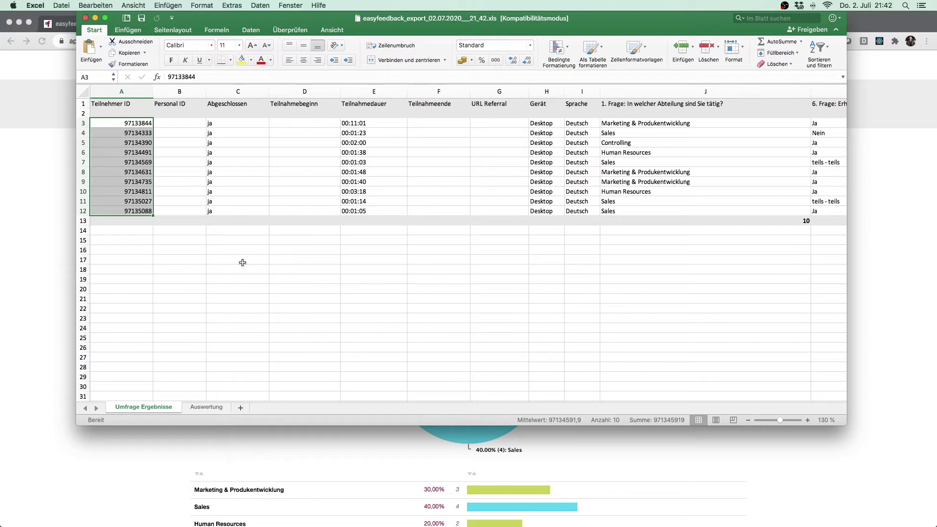
left_click_drag(181, 122, 194, 206)
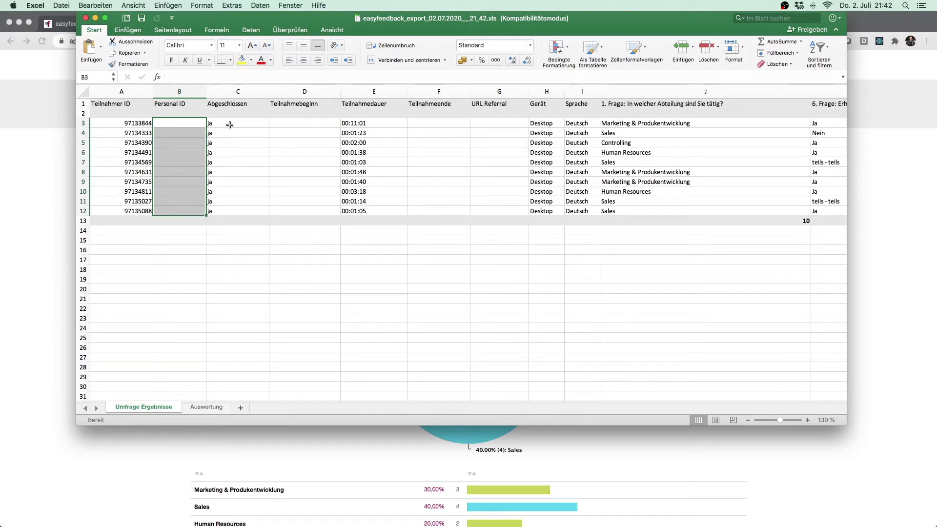
left_click(84, 133)
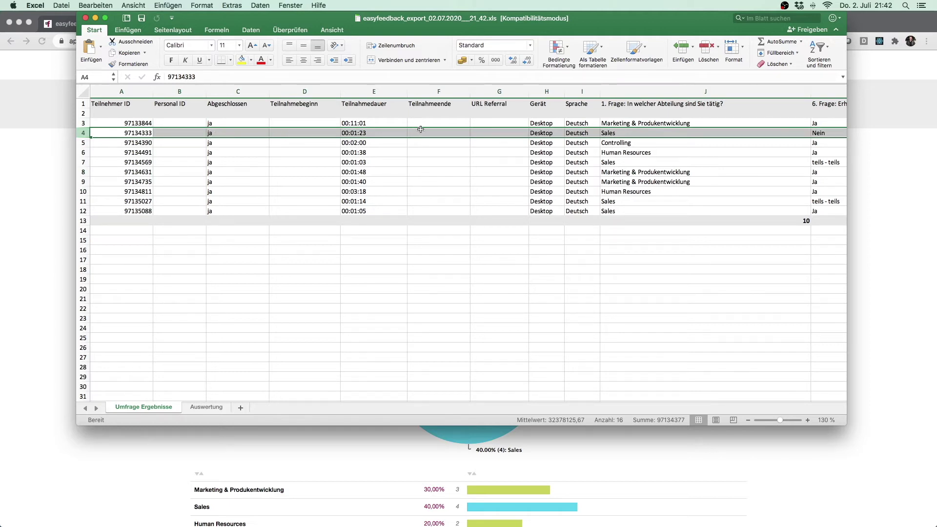
scroll(424, 133, "right", 1)
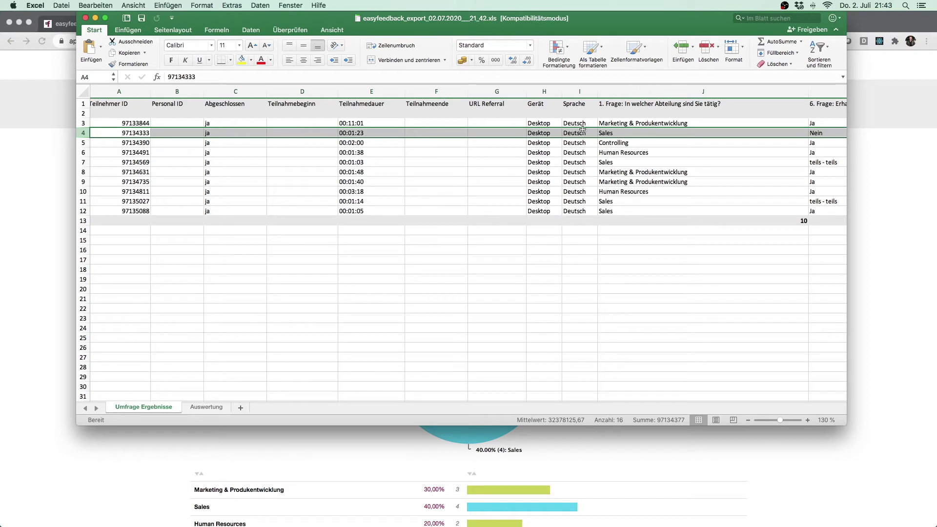
scroll(563, 162, "right", 1)
scroll(563, 162, "right", 5)
scroll(563, 162, "right", 5)
scroll(562, 162, "right", 5)
scroll(563, 162, "right", 5)
scroll(563, 162, "right", 1)
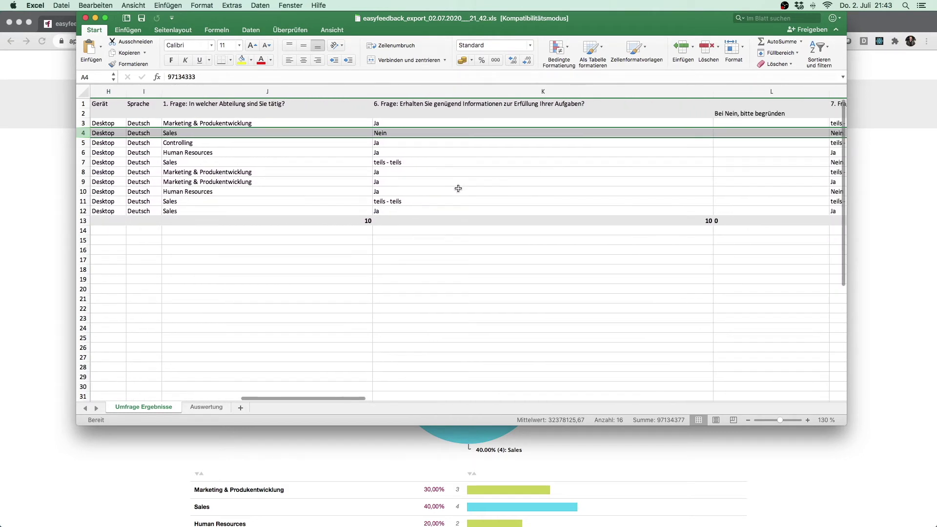
left_click(250, 105)
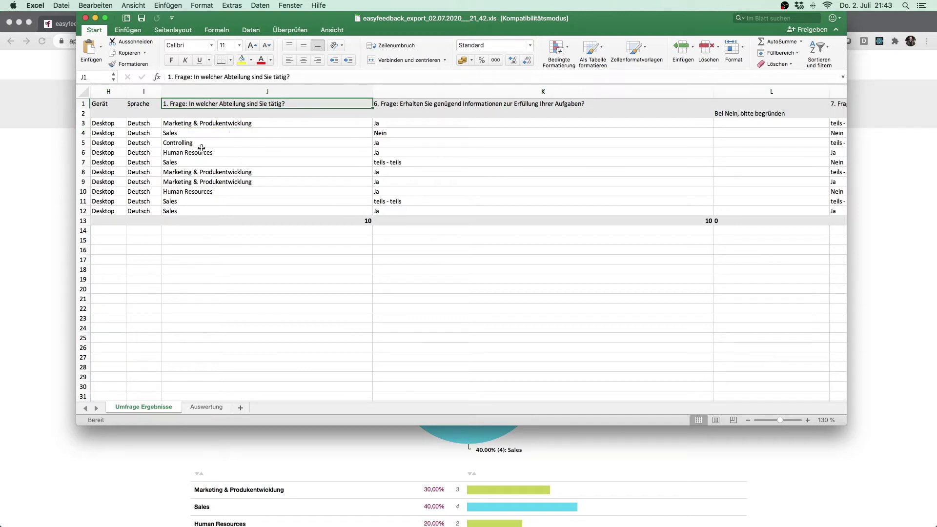
left_click(254, 124)
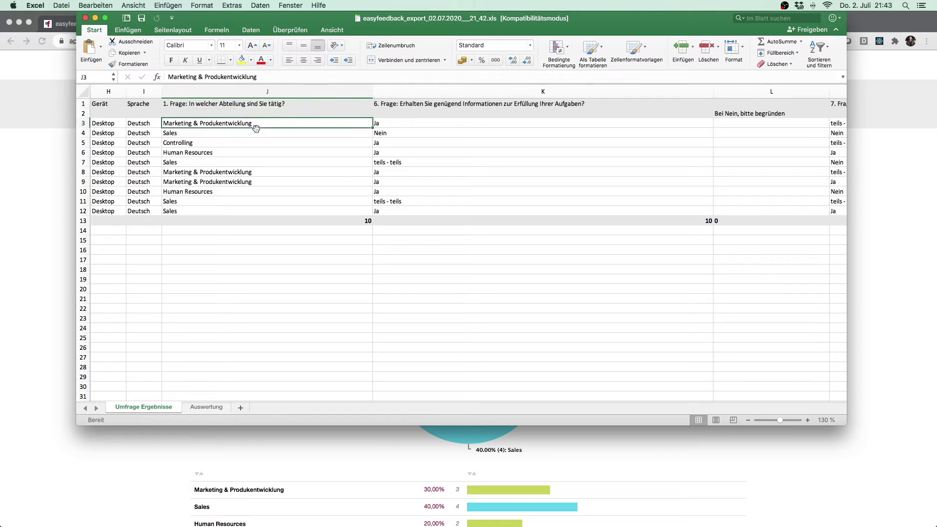
left_click(255, 141)
left_click(255, 152)
left_click(261, 164)
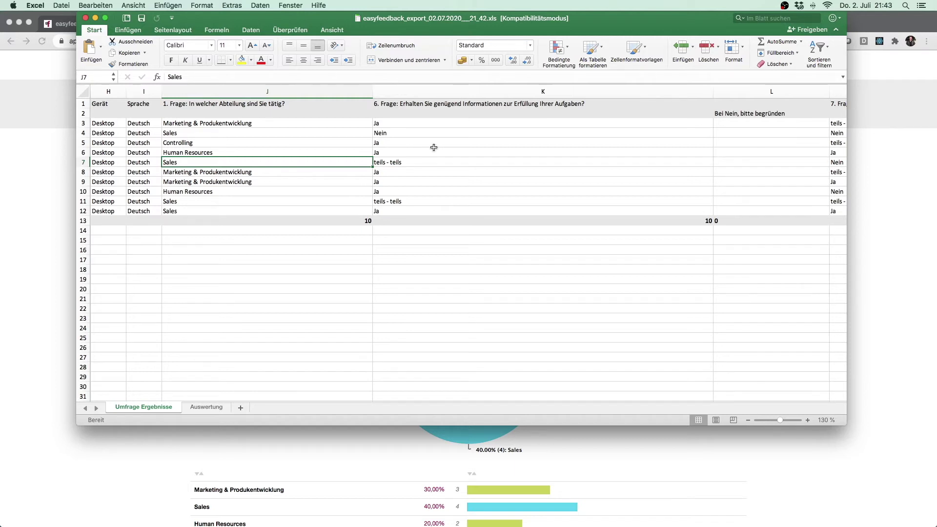
scroll(429, 147, "right", 3)
scroll(434, 147, "right", 3)
scroll(434, 147, "right", 2)
scroll(434, 147, "right", 2)
scroll(434, 147, "right", 2)
scroll(434, 147, "right", 1)
scroll(433, 148, "right", 2)
scroll(434, 147, "right", 2)
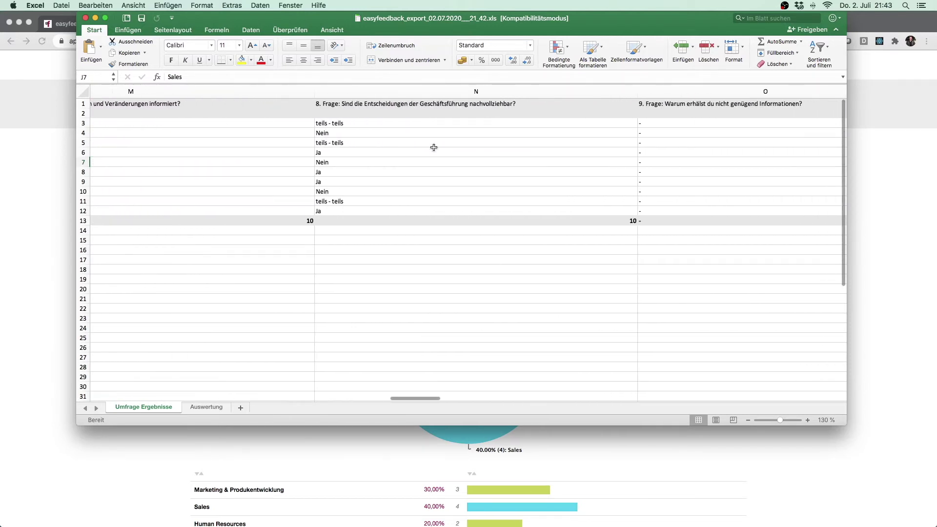
Step: View the Auswertung sheet at 140% zoom, then go back to the browser
left_click(210, 408)
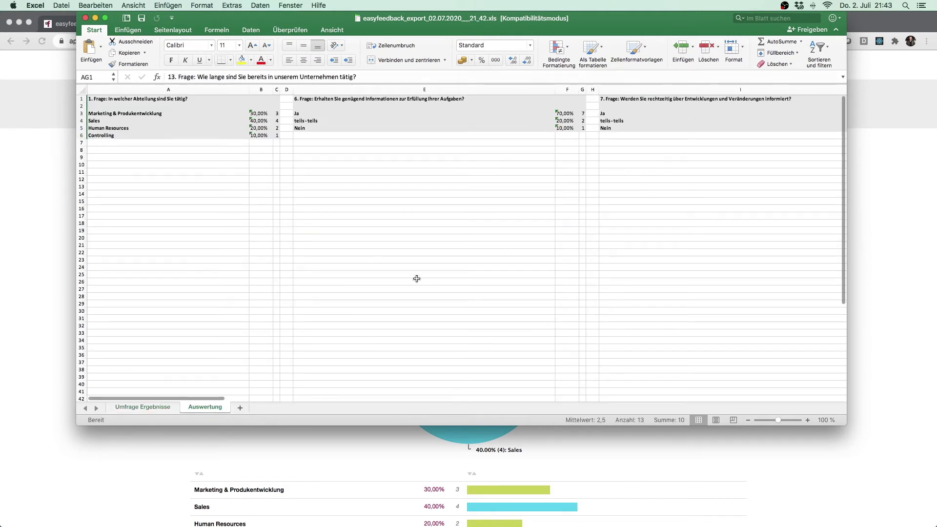
left_click(808, 421)
left_click(809, 421)
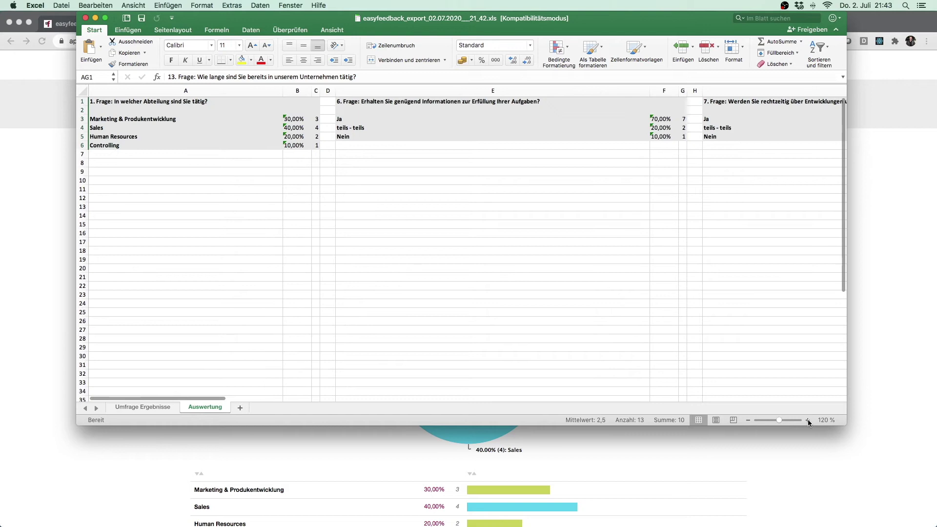
left_click(808, 421)
left_click(809, 421)
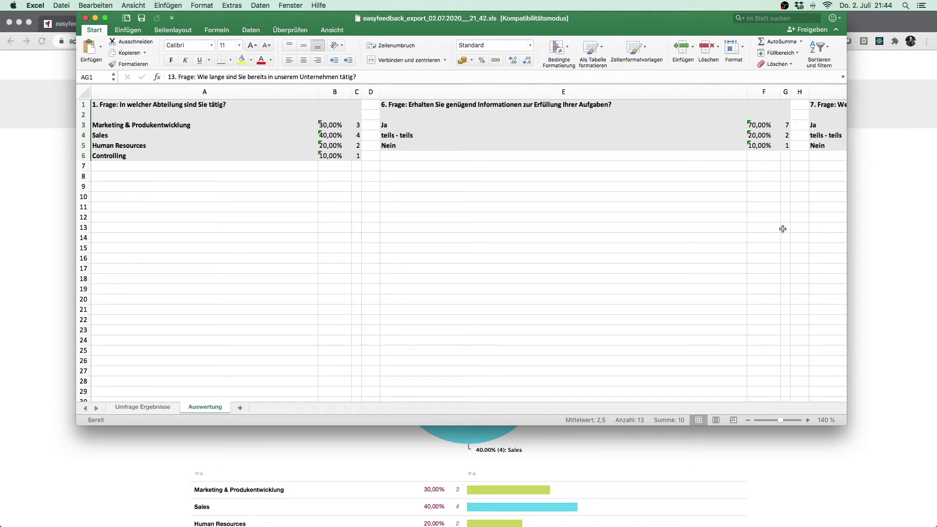
left_click(872, 231)
Step: In the PDF export options, enable the word cloud and word list for question 6
left_click(743, 145)
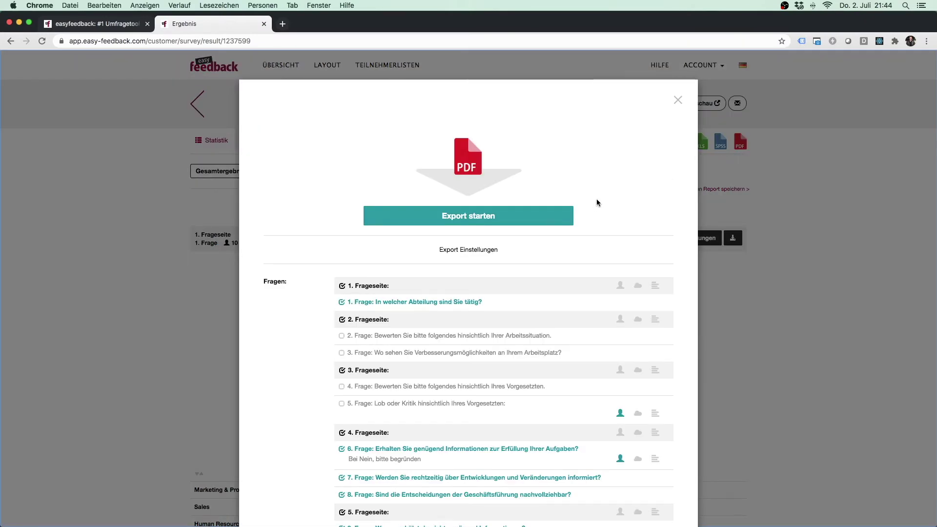
scroll(596, 200, "down", 3)
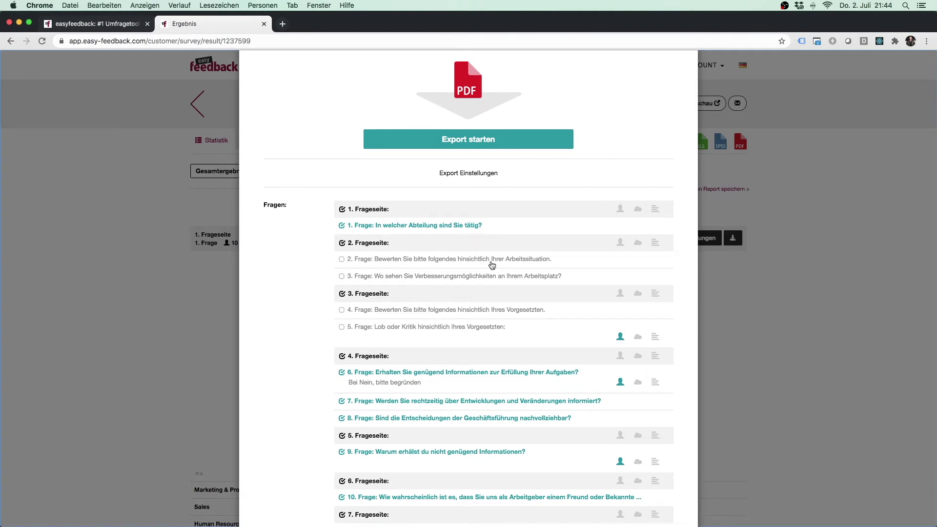
scroll(492, 265, "down", 2)
scroll(492, 265, "down", 2)
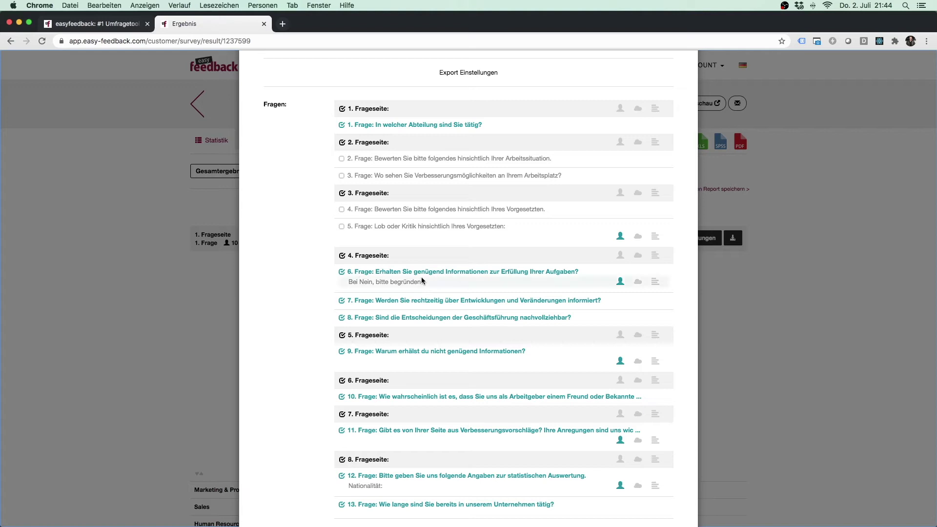
left_click_drag(349, 282, 446, 285)
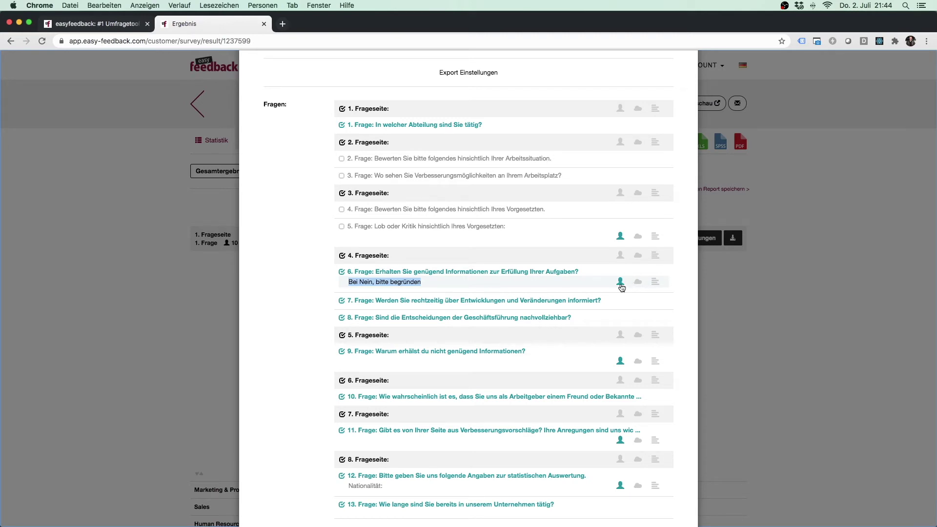
left_click(621, 286)
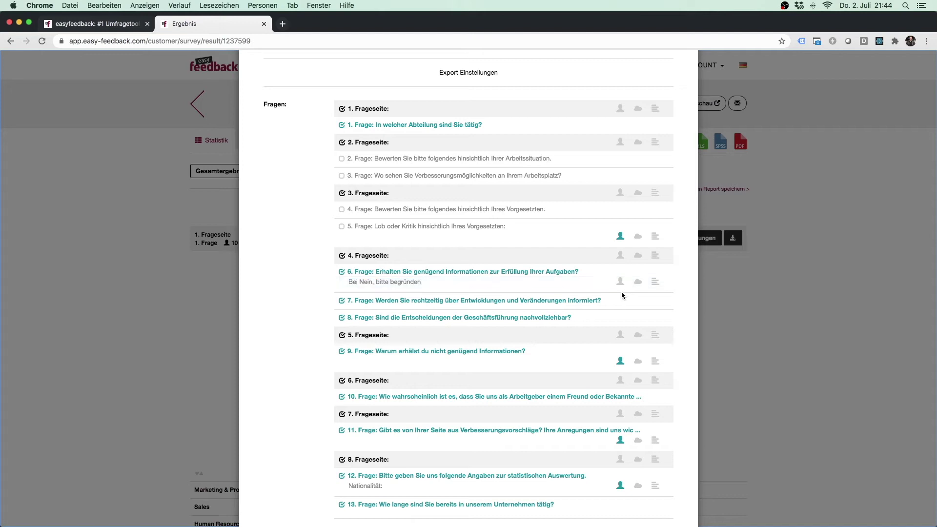
left_click(620, 281)
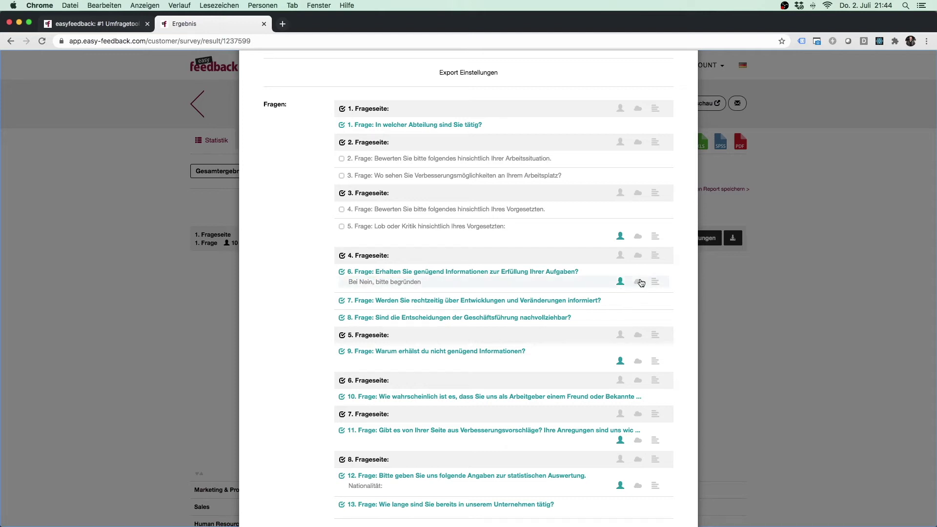
left_click(638, 283)
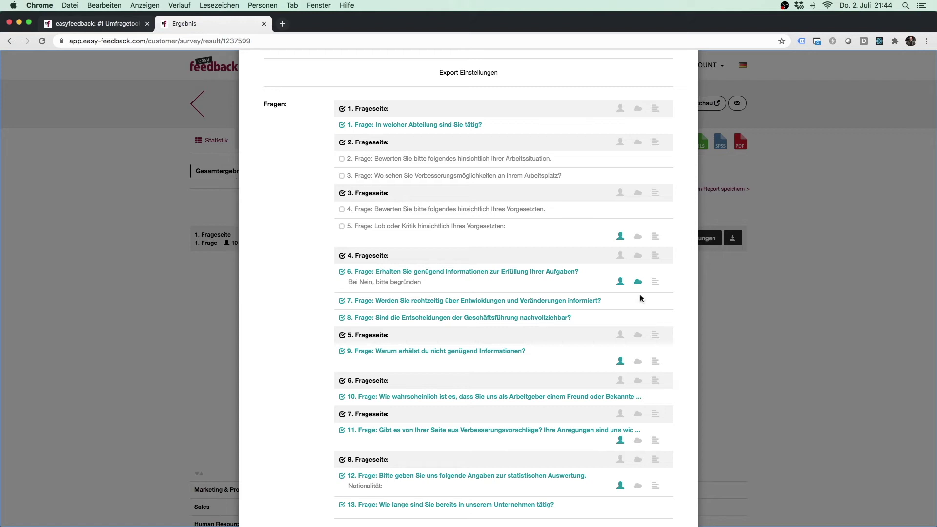
left_click(654, 284)
Step: Generate the PDF export and download the finished file
scroll(416, 292, "down", 3)
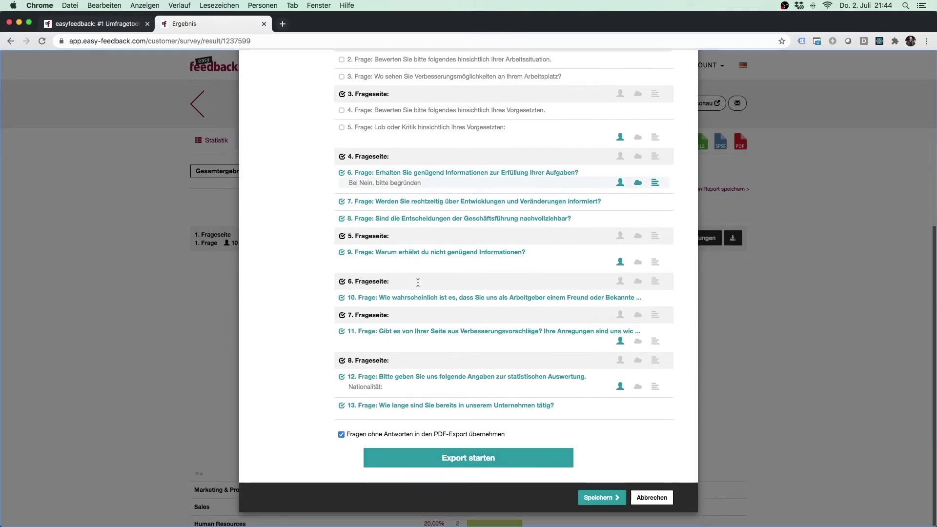
left_click(474, 464)
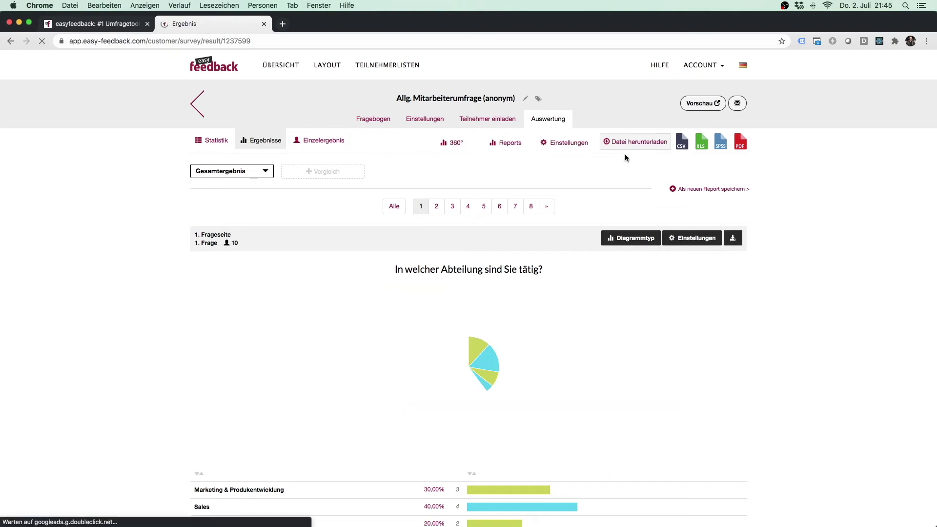
left_click(630, 142)
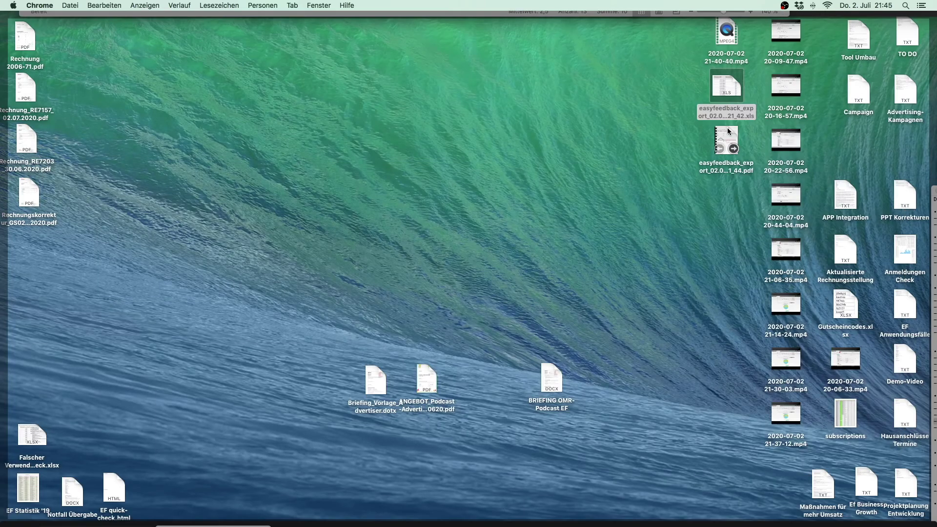
Step: Open the results PDF in Preview, scroll through pages 1–5, then back to page 3
double_click(727, 128)
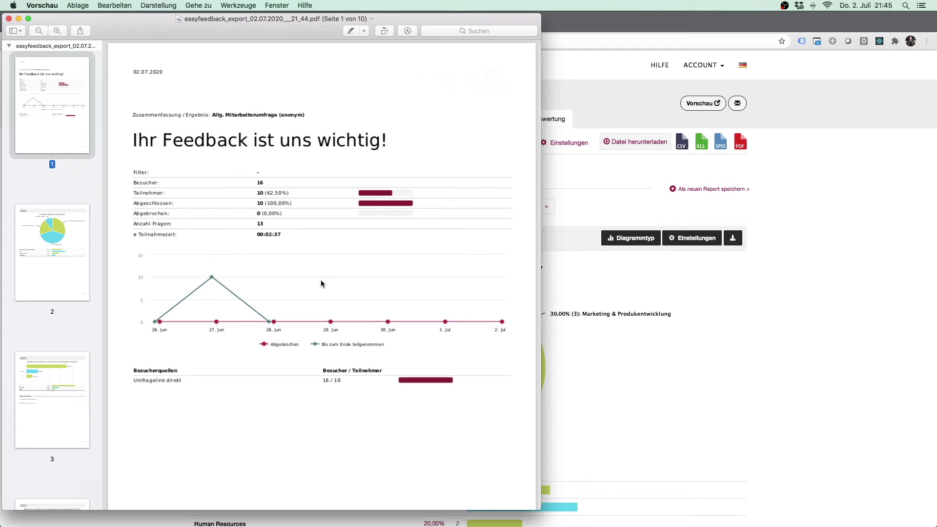
scroll(331, 277, "down", 10)
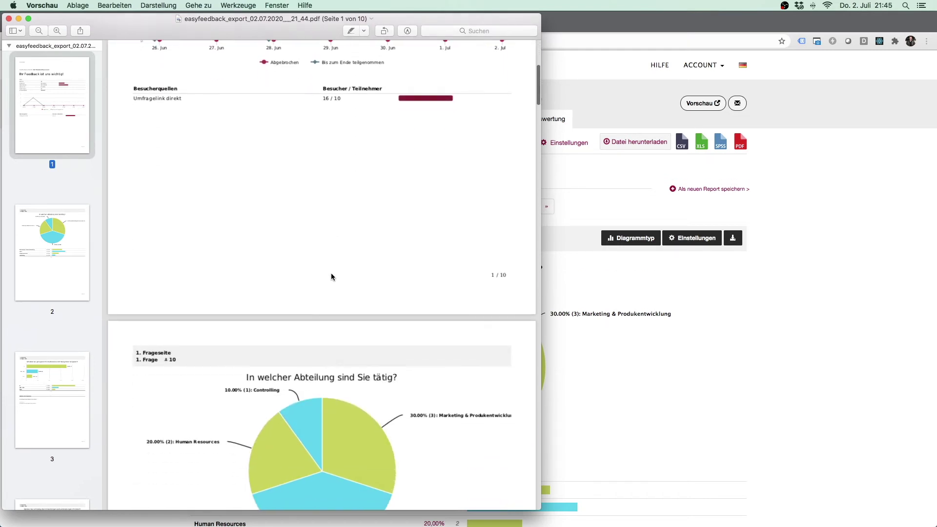
scroll(331, 277, "down", 8)
scroll(331, 276, "down", 2)
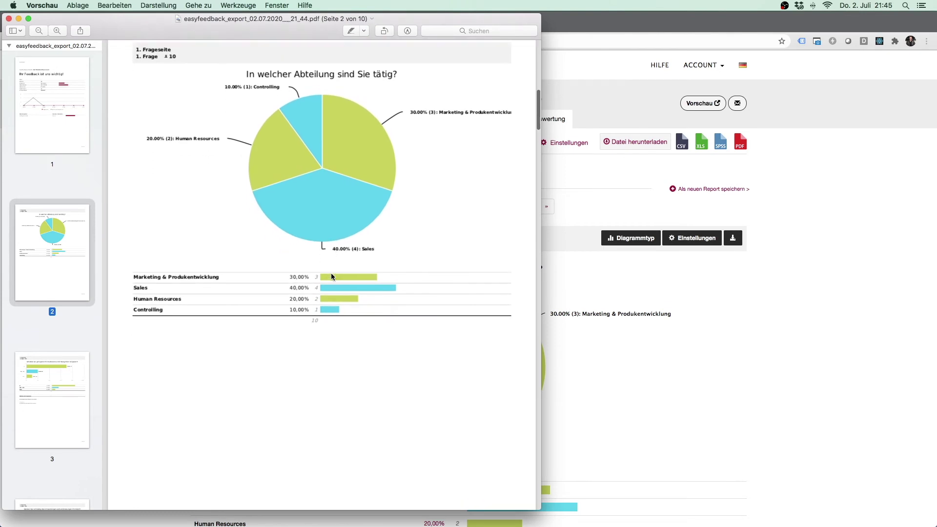
scroll(331, 277, "down", 5)
scroll(331, 277, "down", 3)
scroll(331, 277, "down", 3)
scroll(331, 277, "down", 2)
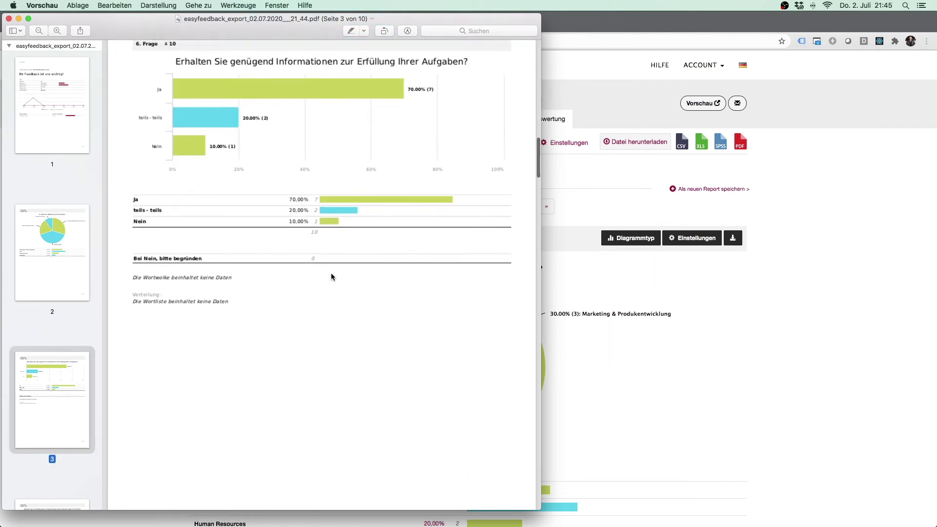
scroll(330, 276, "down", 1)
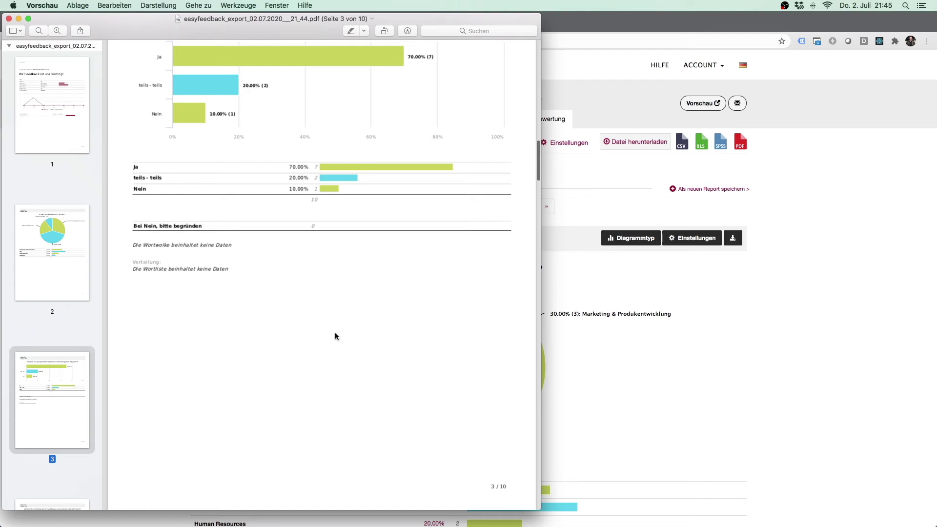
scroll(335, 336, "down", 3)
scroll(337, 335, "down", 5)
scroll(337, 335, "down", 5)
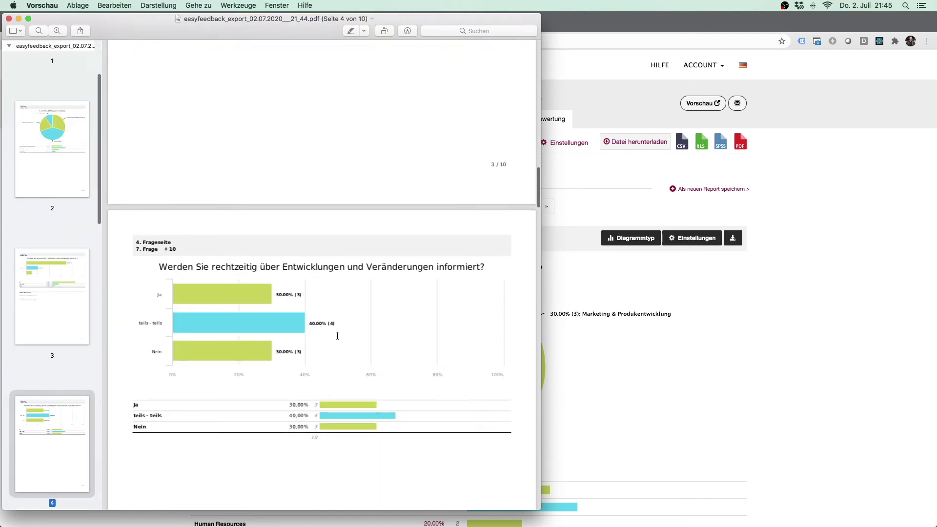
scroll(338, 336, "down", 3)
scroll(337, 336, "down", 3)
scroll(337, 335, "down", 3)
scroll(337, 336, "down", 2)
scroll(337, 337, "up", 5)
scroll(338, 337, "up", 3)
scroll(337, 337, "up", 5)
scroll(337, 337, "up", 3)
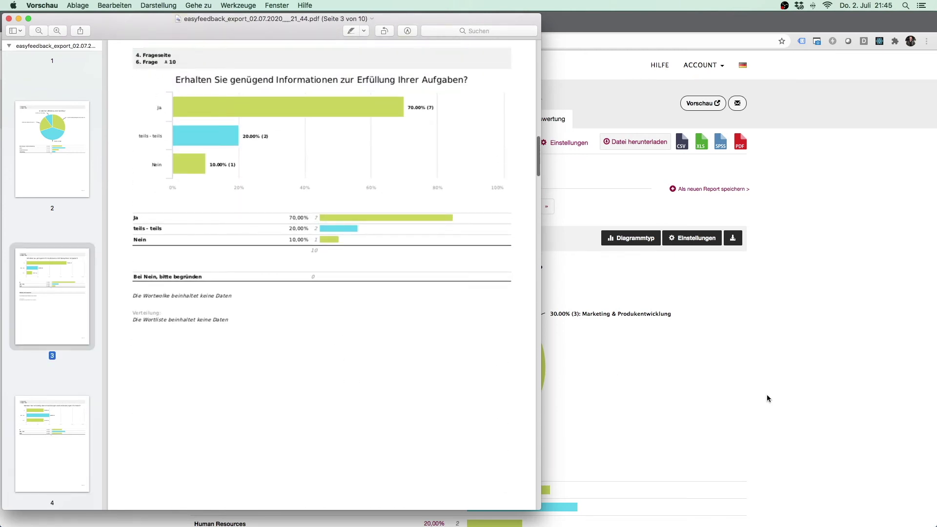
mouse_move(461, 369)
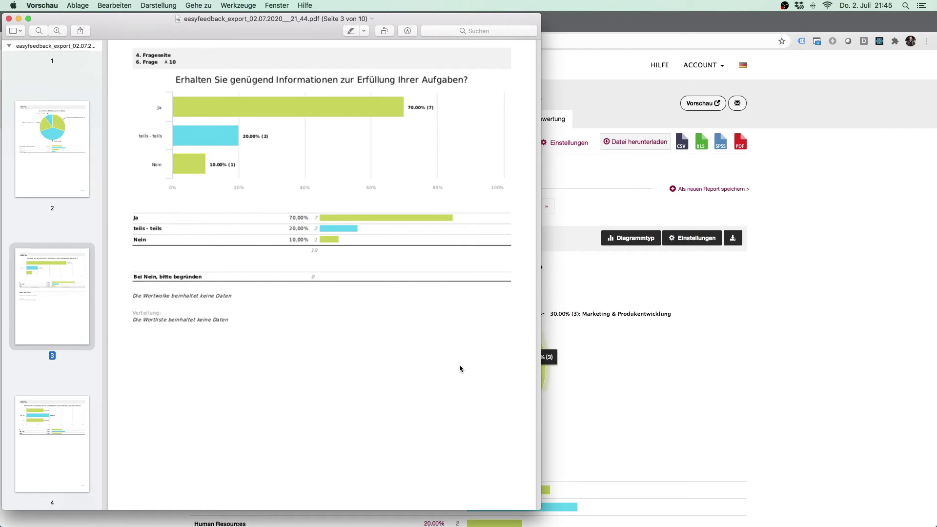
Step: Filter the Gesamtergebnis results to the Sales department
left_click(760, 363)
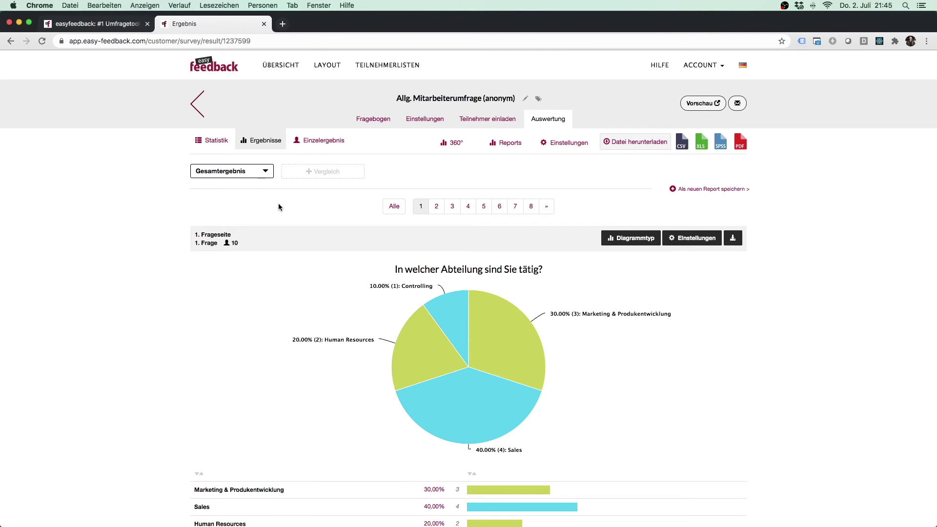
left_click(265, 175)
left_click(204, 215)
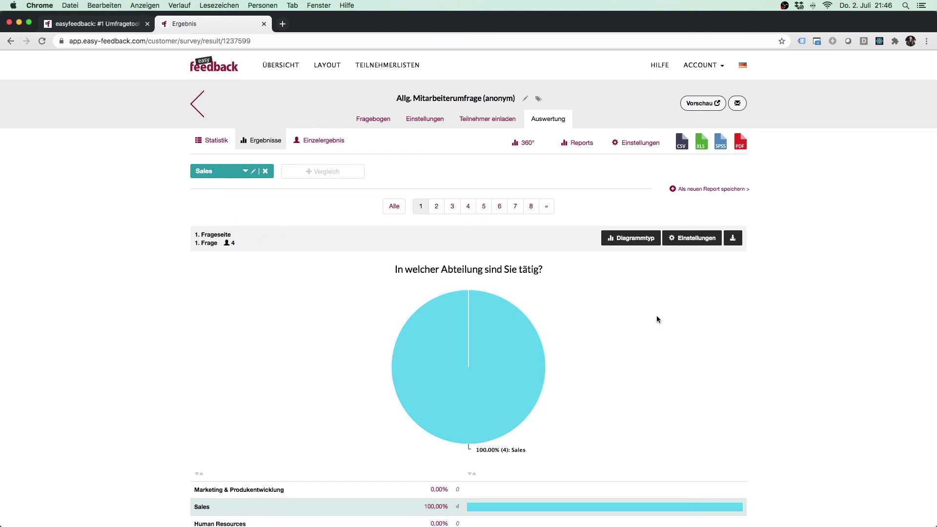
scroll(557, 375, "down", 3)
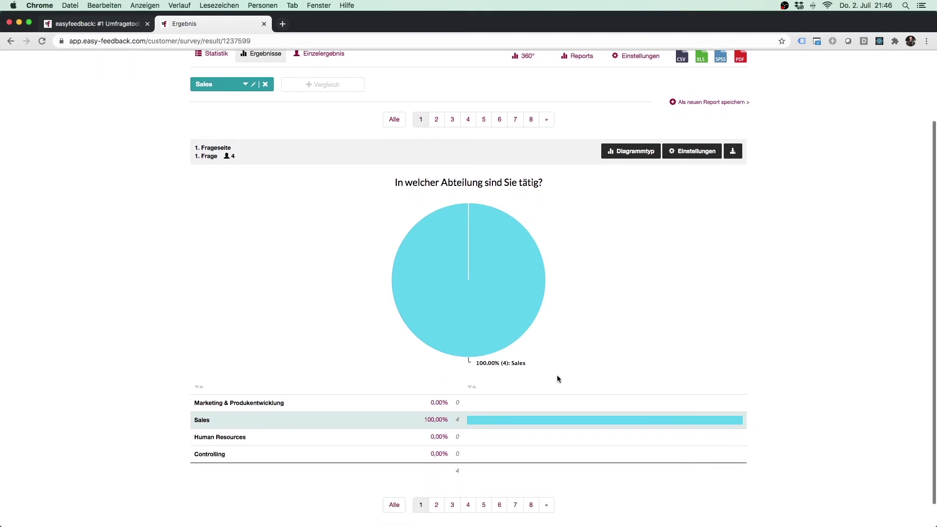
scroll(762, 279, "up", 2)
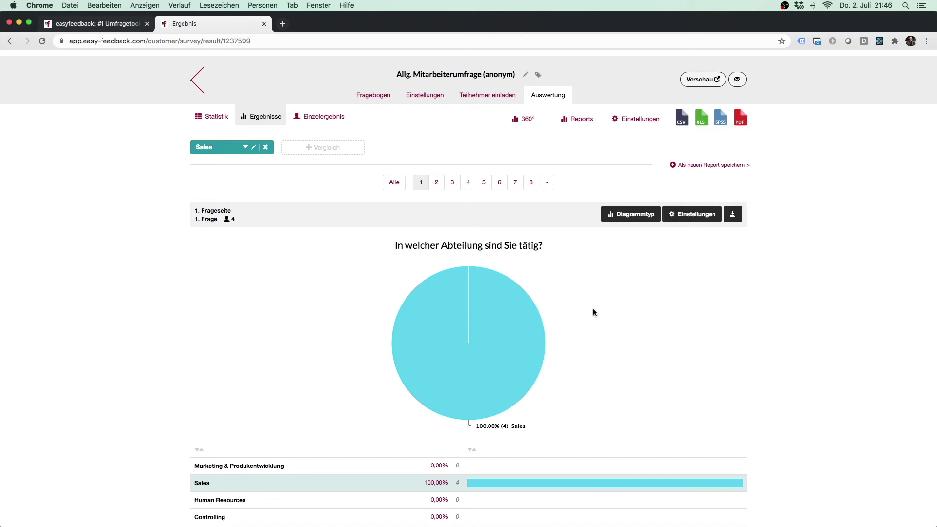
Step: Export the Sales results as XLS and download the file
left_click(704, 122)
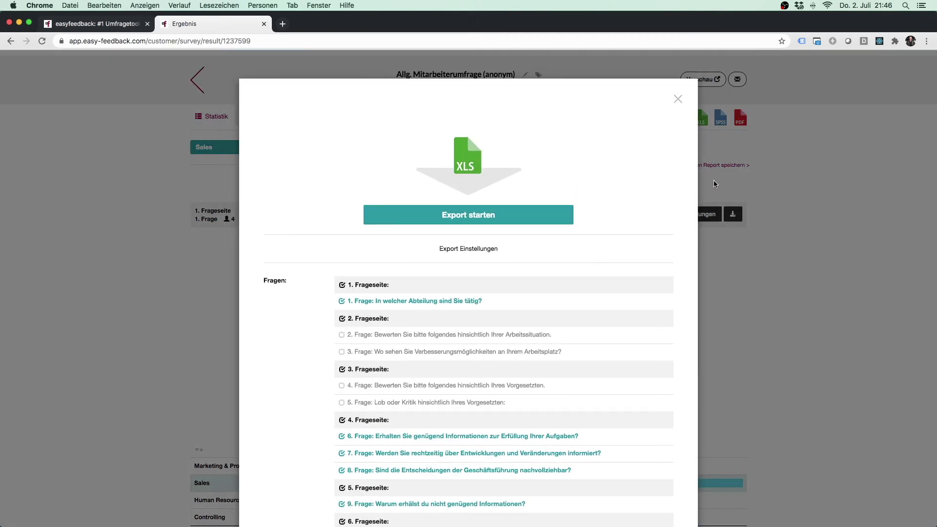
left_click(572, 214)
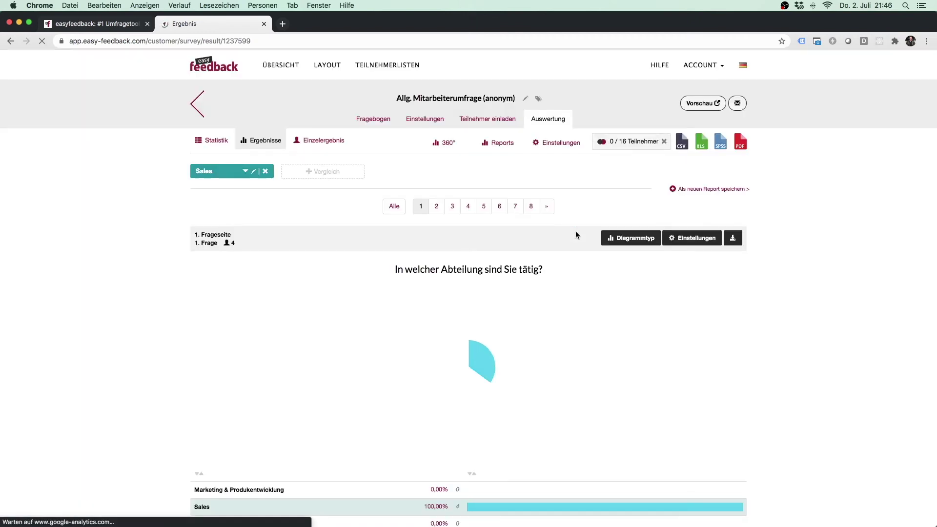
left_click(640, 142)
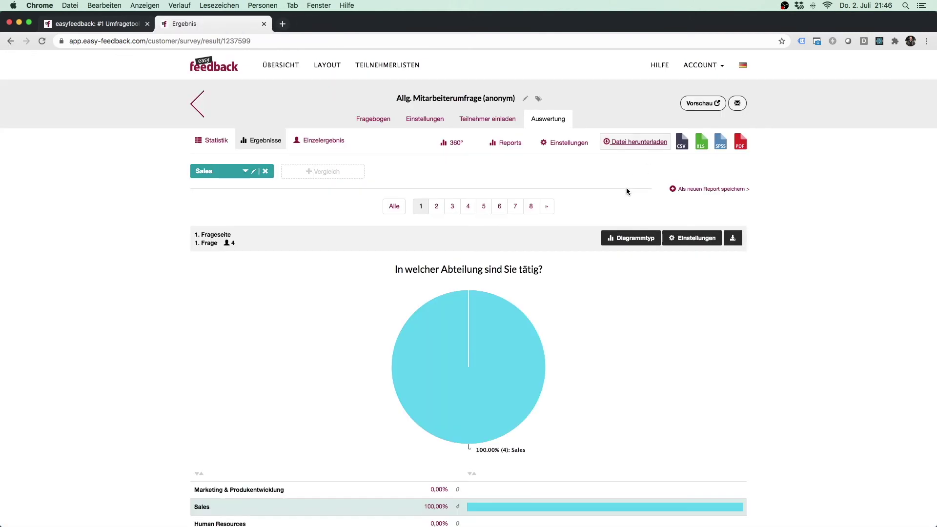
Step: Open easyfeedback_export_02.07.2020__21_46.xls in Excel and enlarge its window
key("F11")
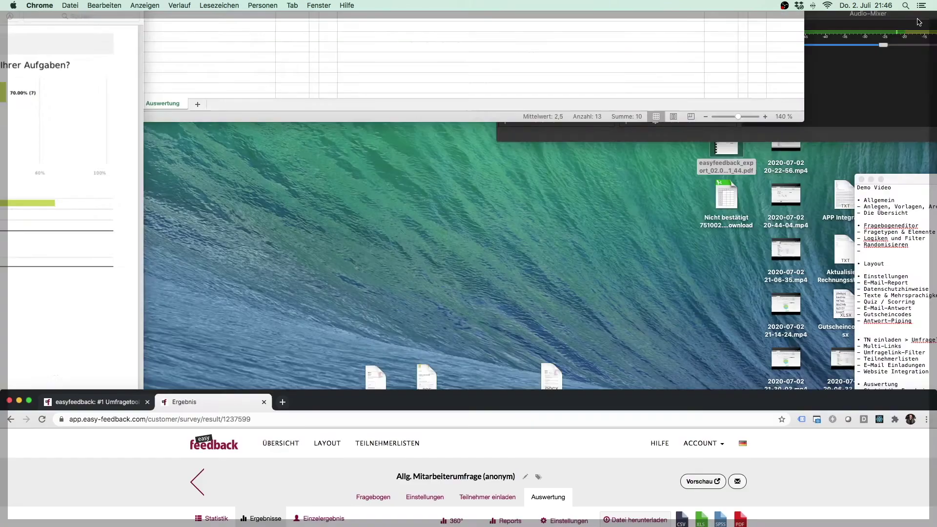
left_click(733, 193)
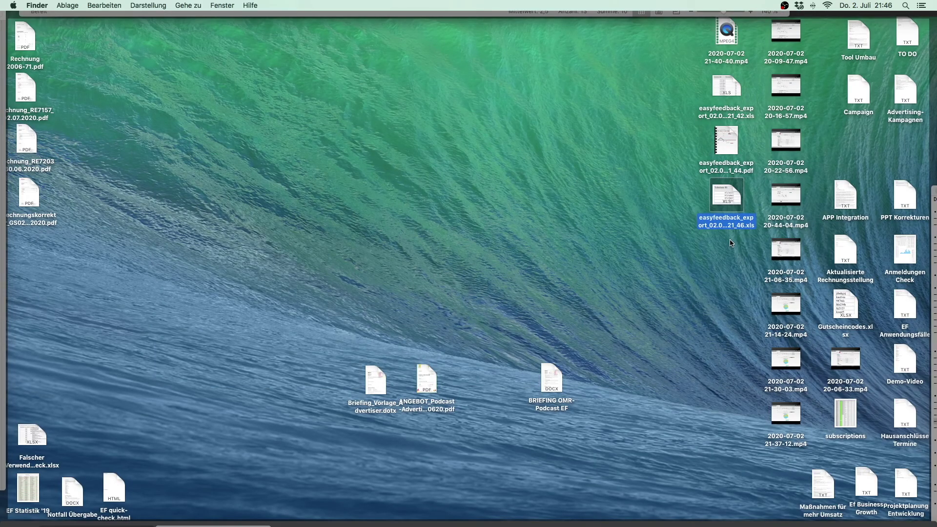
double_click(730, 192)
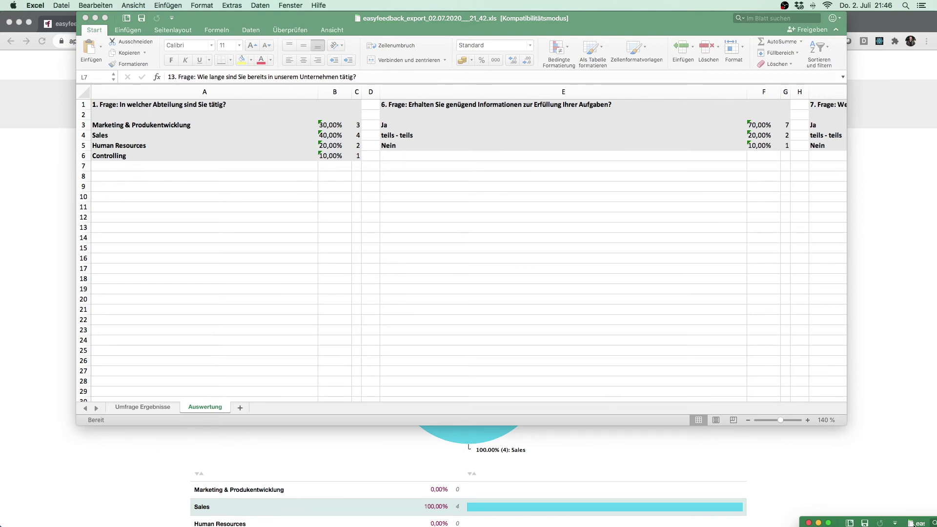
left_click_drag(913, 524, 158, 18)
left_click_drag(282, 145, 642, 336)
Step: Review the Sales percentages in B3:B4, then go back to the browser
mouse_move(117, 115)
left_mouse_down()
mouse_move(118, 125)
mouse_move(90, 136)
left_mouse_up()
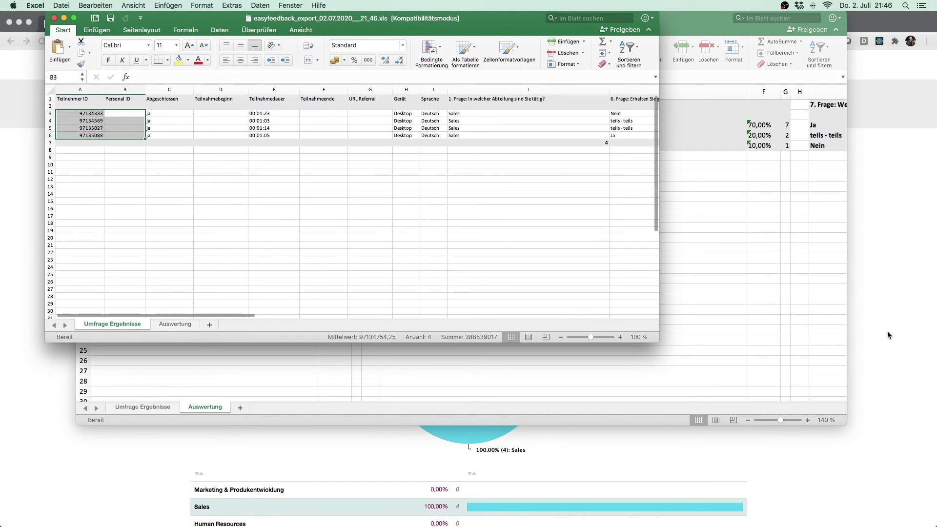
scroll(888, 332, "down", 1)
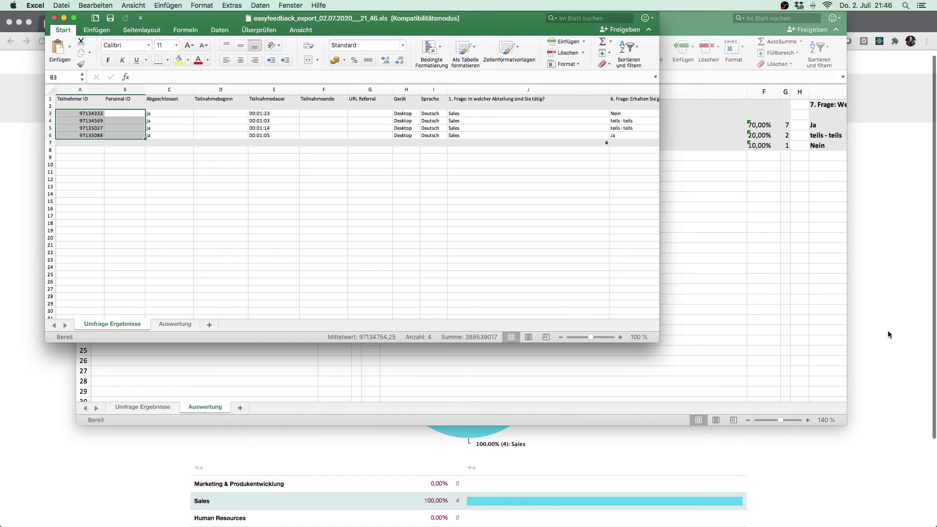
left_click(888, 332)
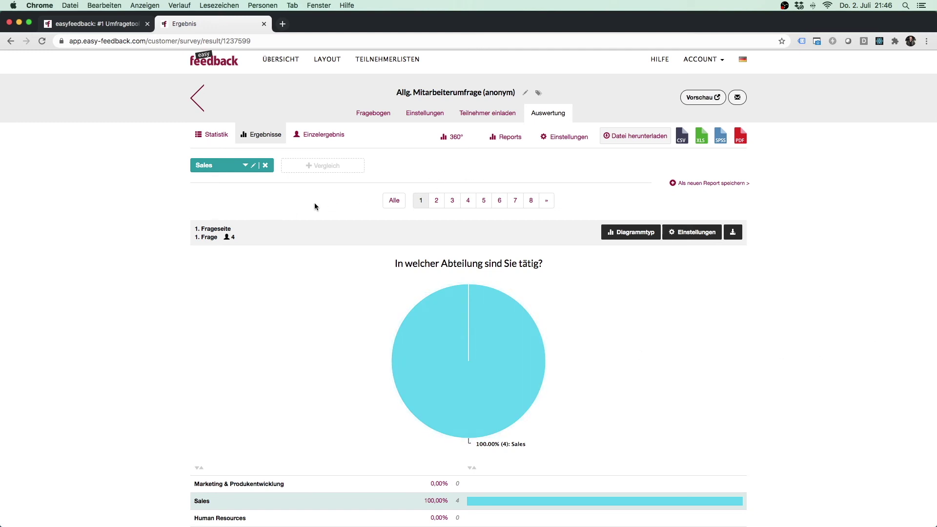
Step: Load the 'Gesamt vs Sales vs Marketing' report, export it as XLS and download it
left_click(511, 141)
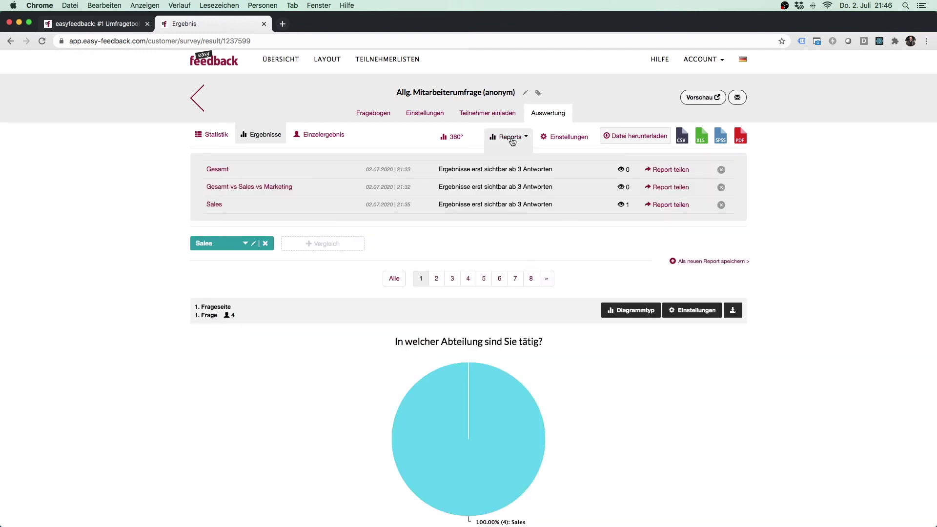
left_click(271, 187)
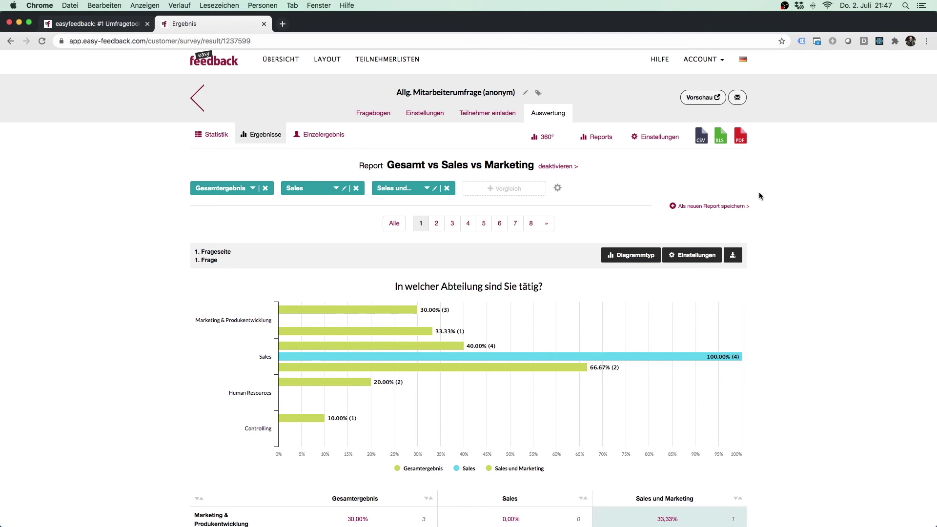
left_click(722, 142)
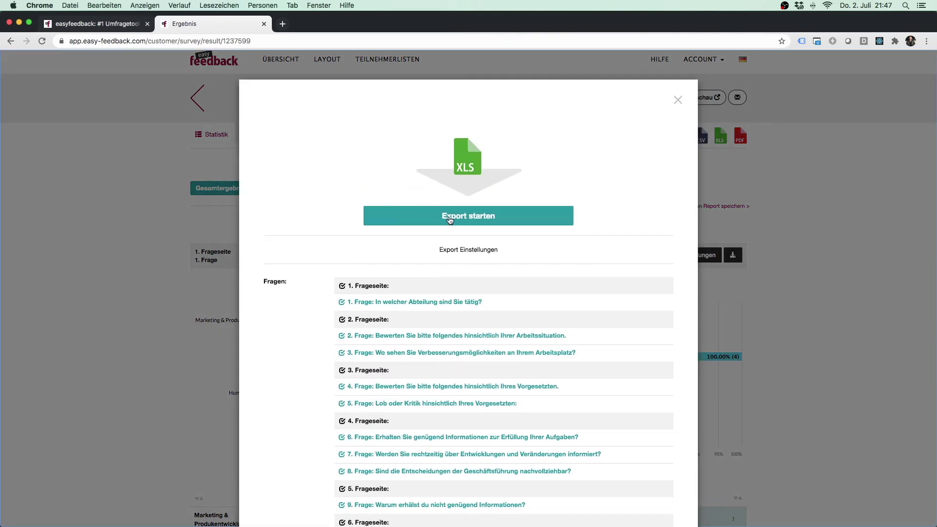
left_click(449, 219)
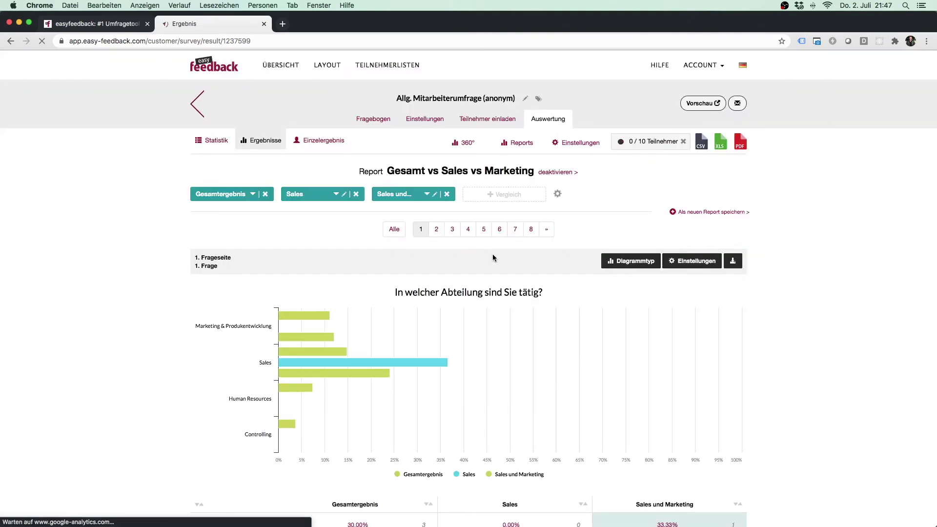
scroll(493, 255, "down", 2)
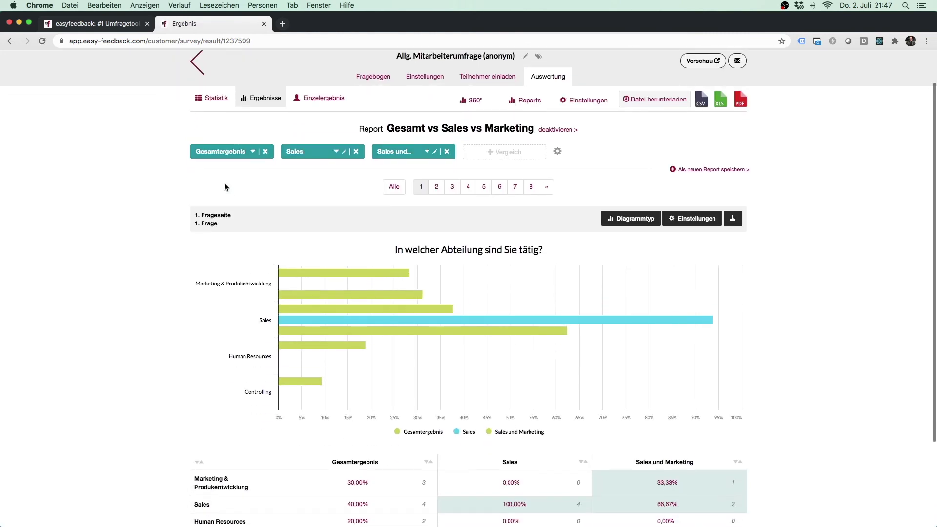
left_click(658, 92)
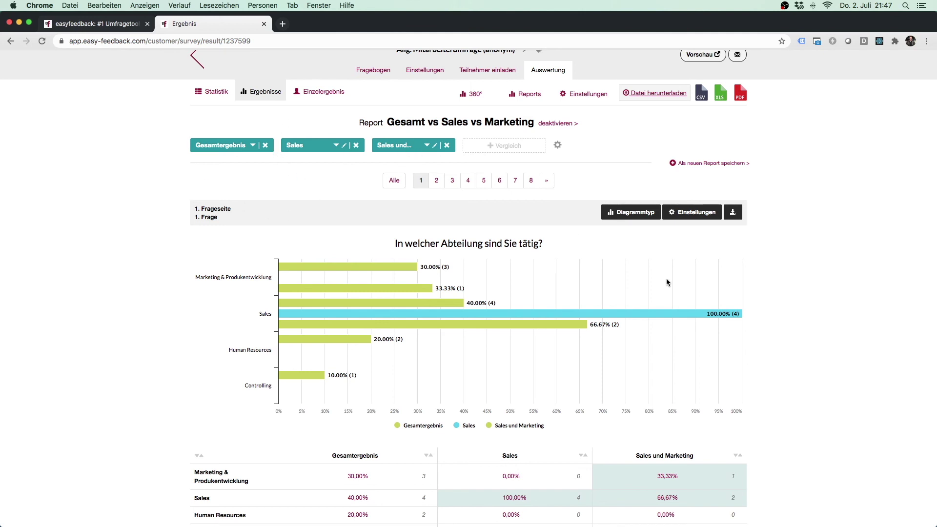
scroll(706, 301, "down", 1)
scroll(706, 303, "down", 3)
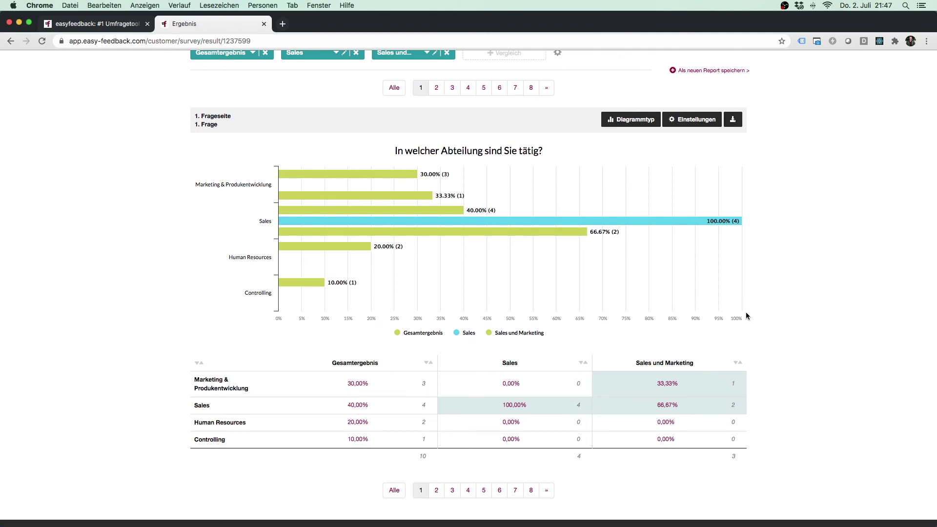
Step: Open easyfeedback_export_02.07.2020__21_47.xls in Excel and arrange its window nearly full screen
key("F11")
double_click(732, 264)
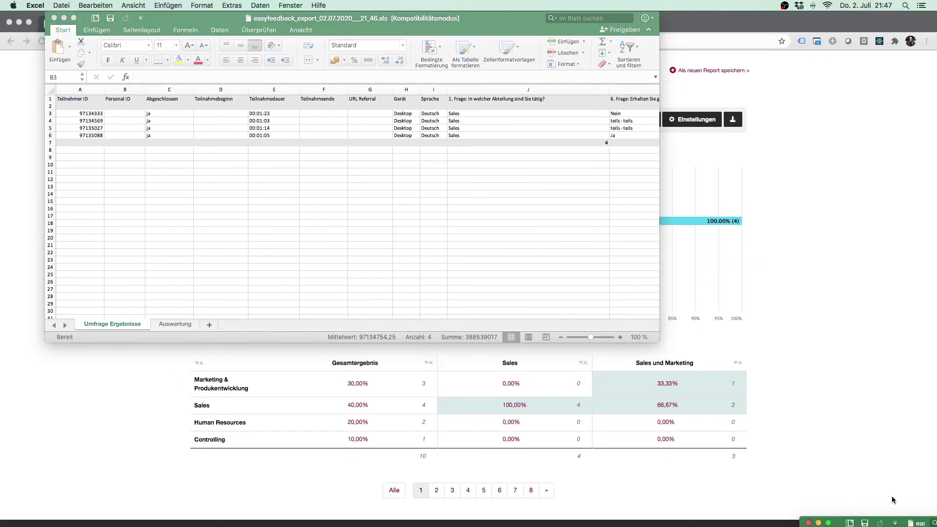
left_click_drag(914, 522, 183, 18)
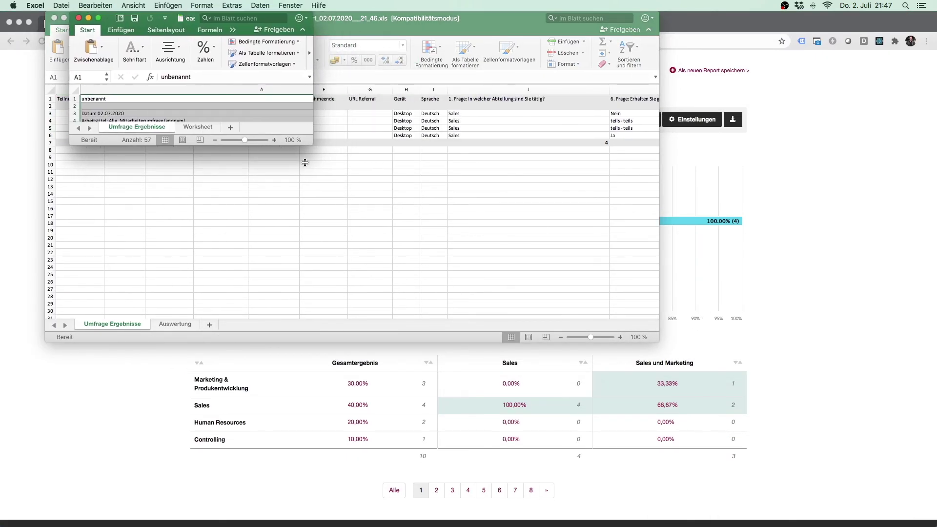
left_click_drag(313, 145, 814, 469)
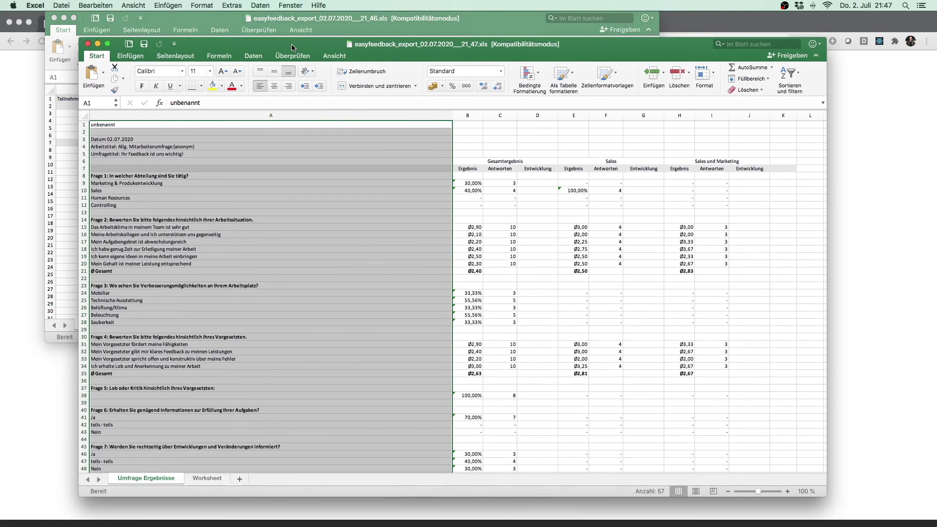
left_click_drag(459, 18, 484, 176)
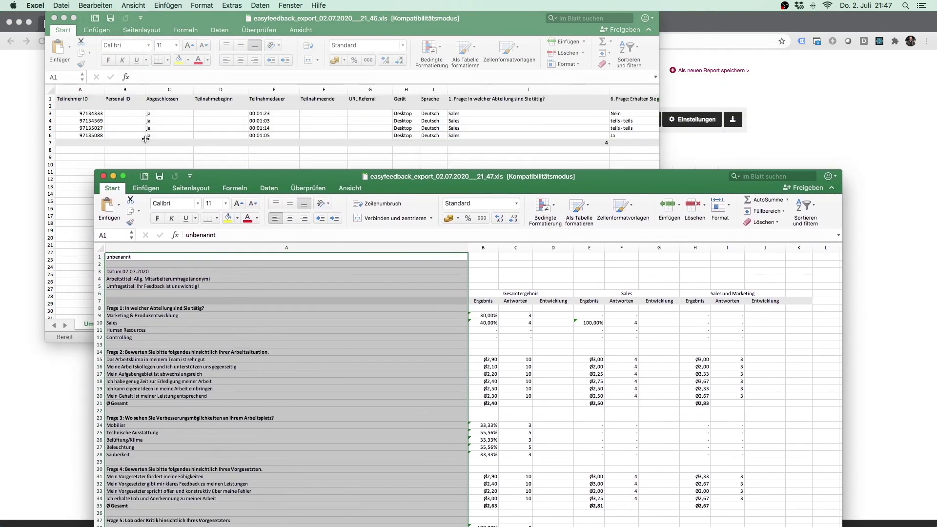
scroll(434, 113, "right", 5)
scroll(435, 113, "right", 5)
scroll(436, 113, "right", 5)
scroll(435, 113, "right", 5)
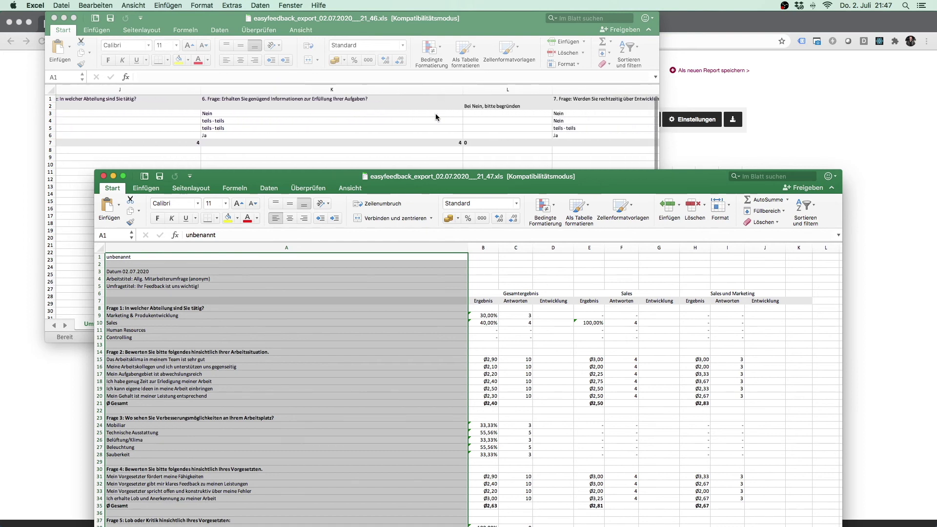
left_click_drag(585, 180, 556, 22)
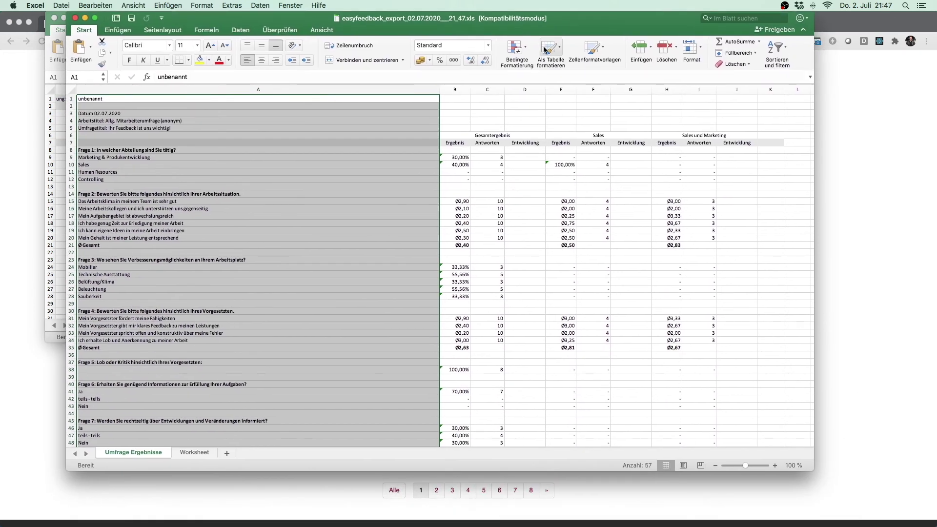
Step: Narrow column A and zoom the sheet to 130%
left_click_drag(440, 89, 279, 93)
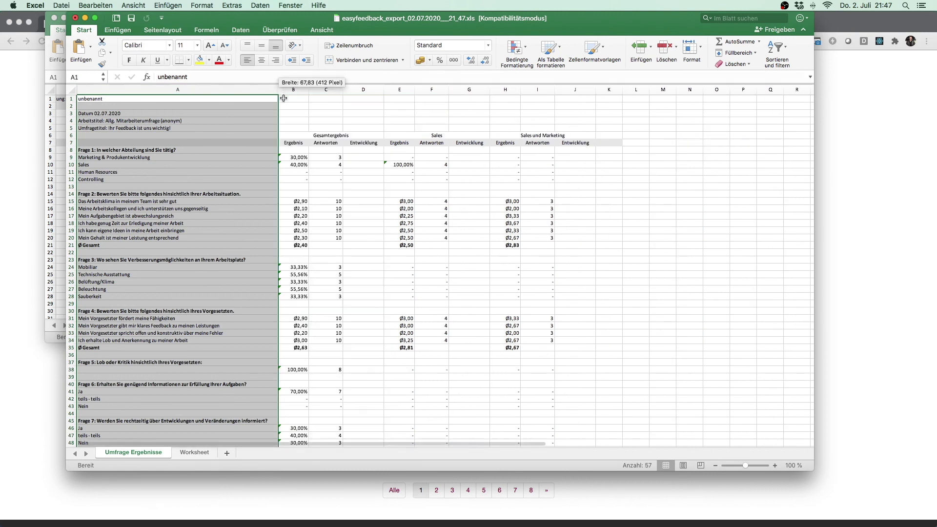
left_click(698, 216)
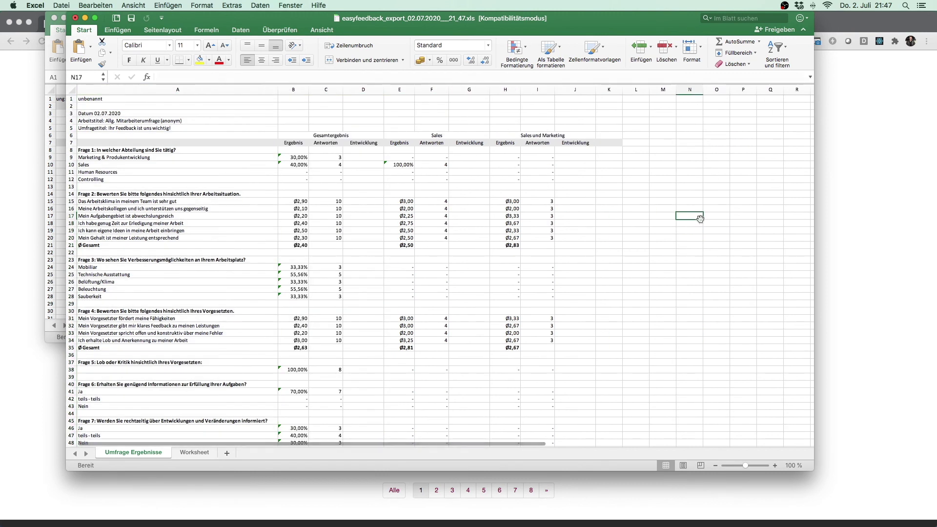
left_click(117, 151)
left_click(776, 466)
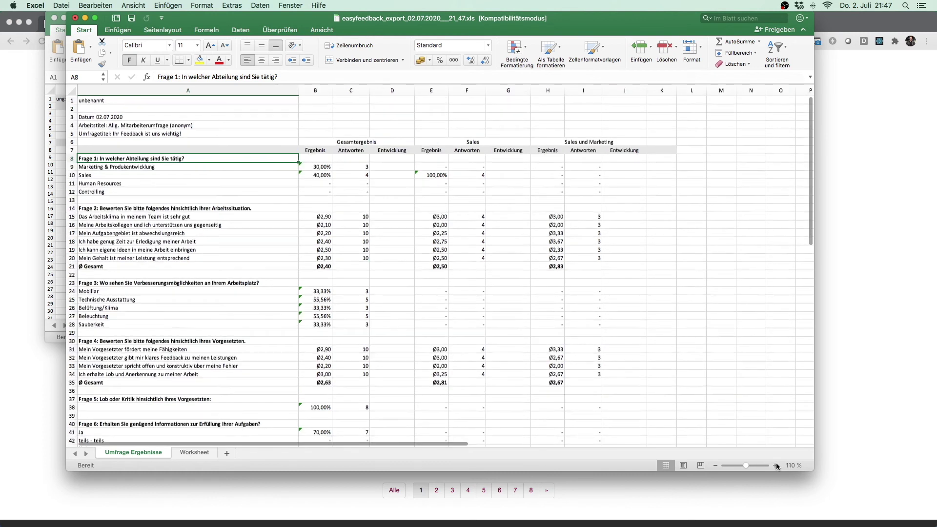
left_click(775, 466)
left_click(775, 466)
Step: Compare Marketing and Sales answers across the Gesamtergebnis, Sales and Sales und Marketing columns
left_click_drag(195, 182, 196, 211)
left_click(408, 151)
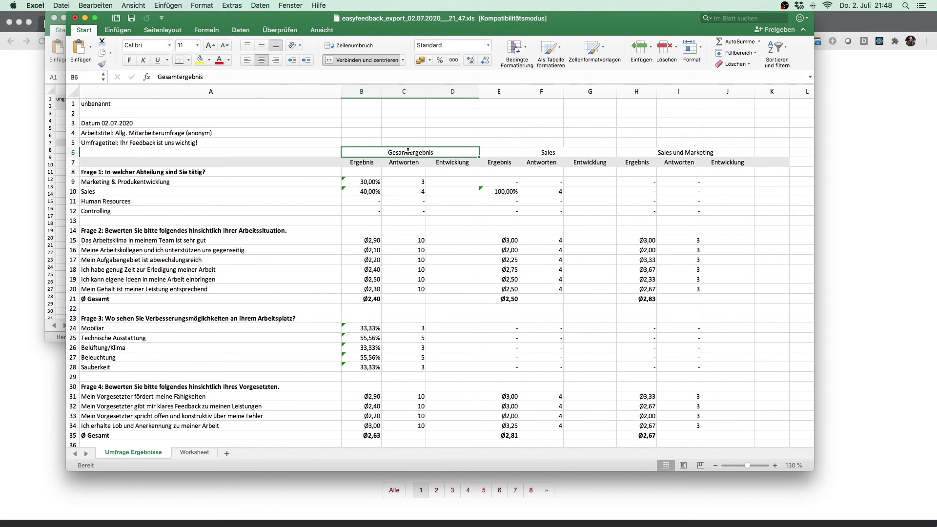
left_click(532, 150)
left_click(673, 149)
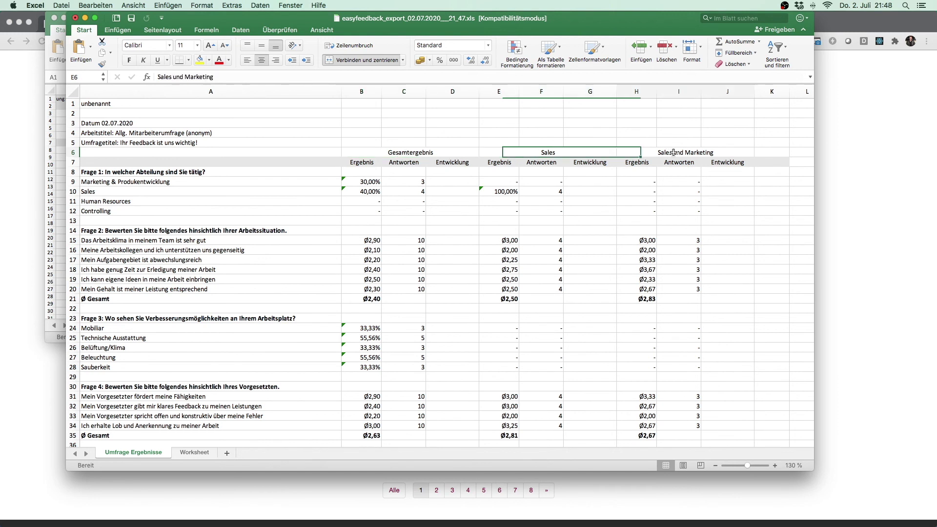
mouse_move(356, 182)
left_mouse_down()
mouse_move(354, 193)
mouse_move(446, 193)
left_mouse_up()
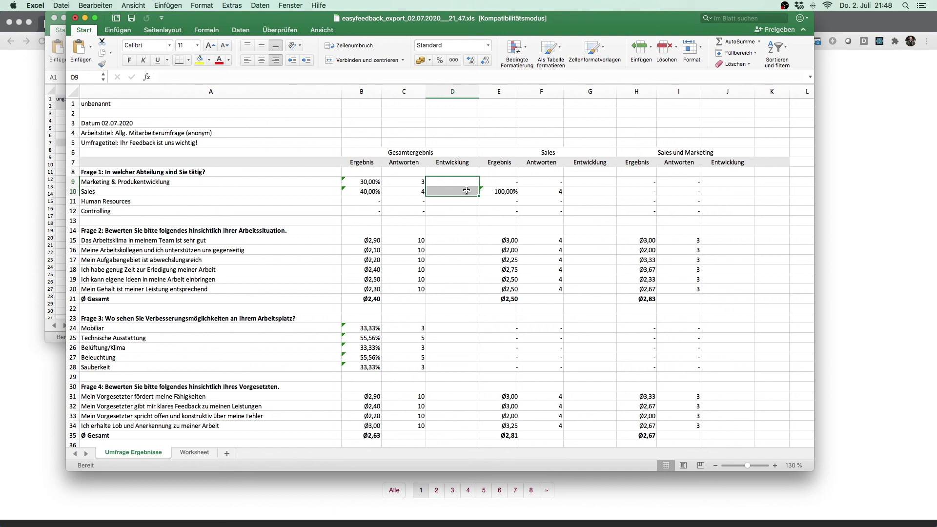
scroll(467, 191, "down", 1)
scroll(466, 193, "down", 4)
scroll(465, 196, "down", 2)
scroll(465, 198, "down", 1)
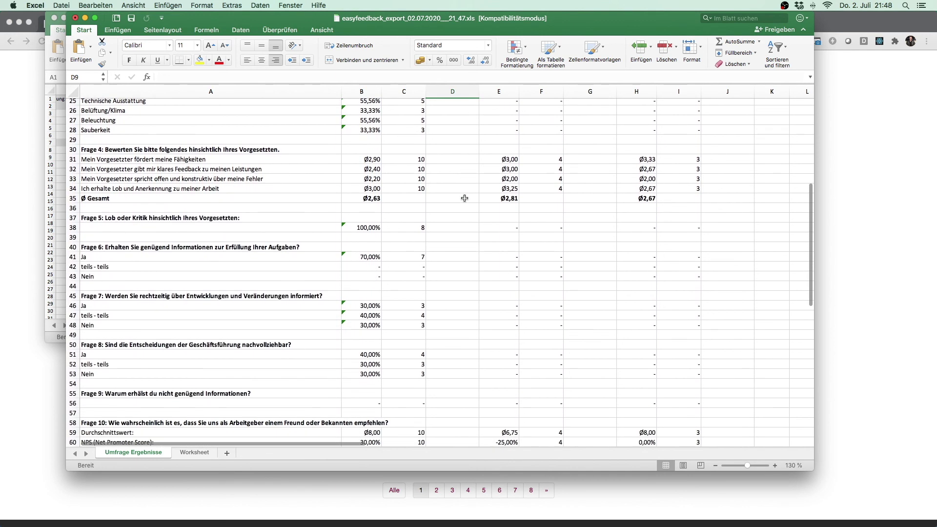
Step: Back in the easyfeedback report, deactivate the department comparison so question 1 shows the overall Gesamtergebnis pie chart
left_click(872, 292)
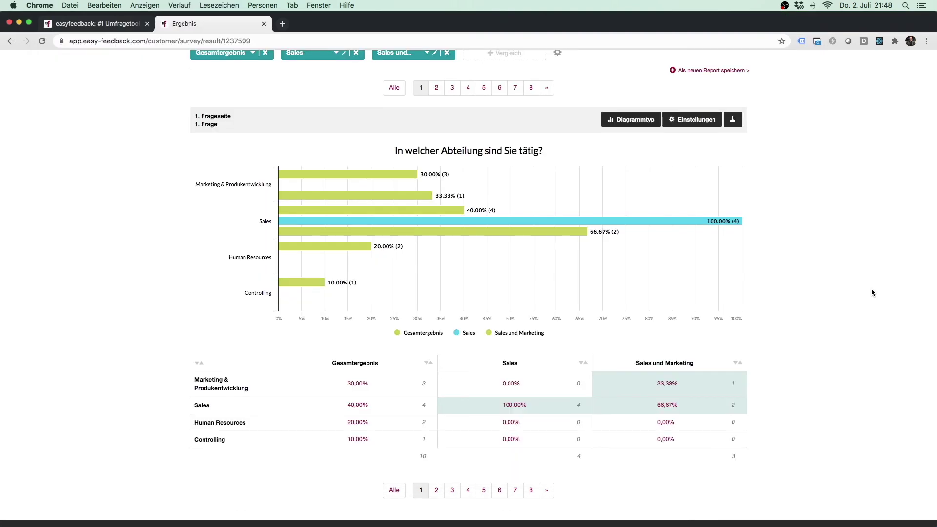
scroll(872, 292, "up", 3)
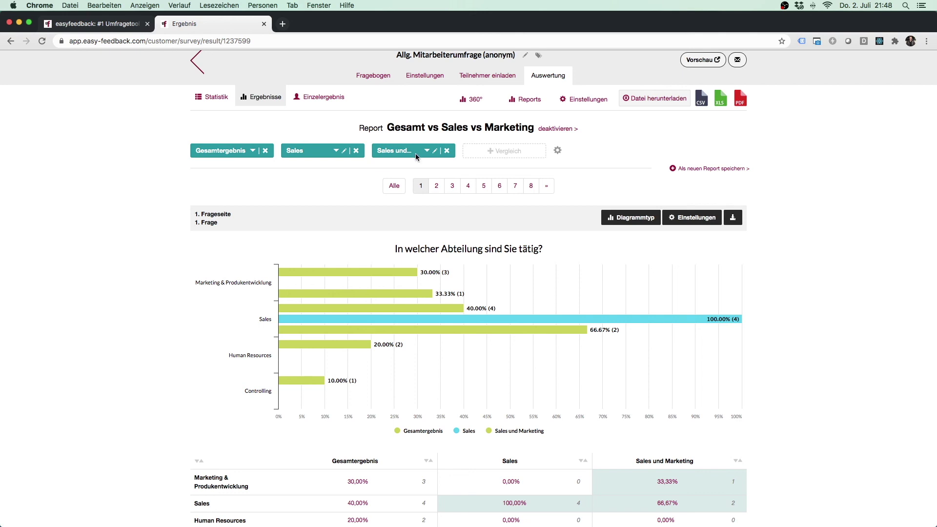
left_click(554, 129)
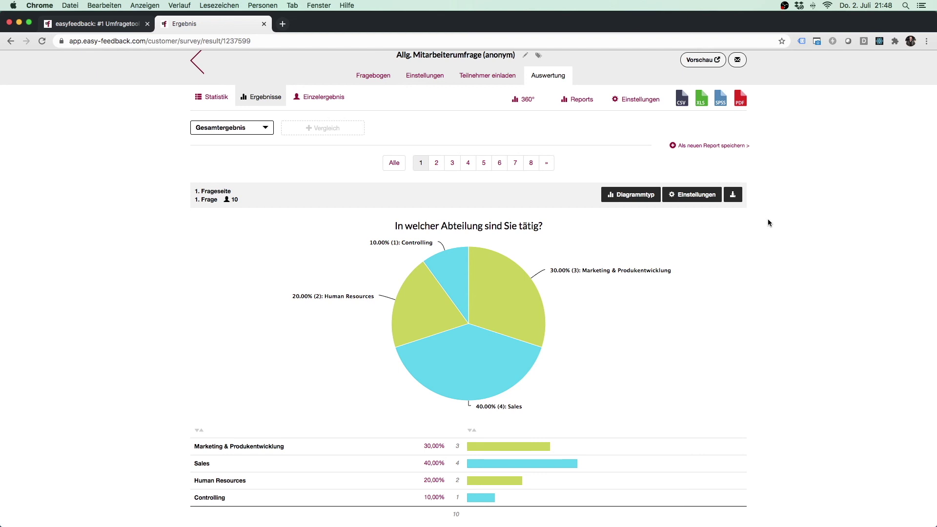
scroll(776, 223, "up", 2)
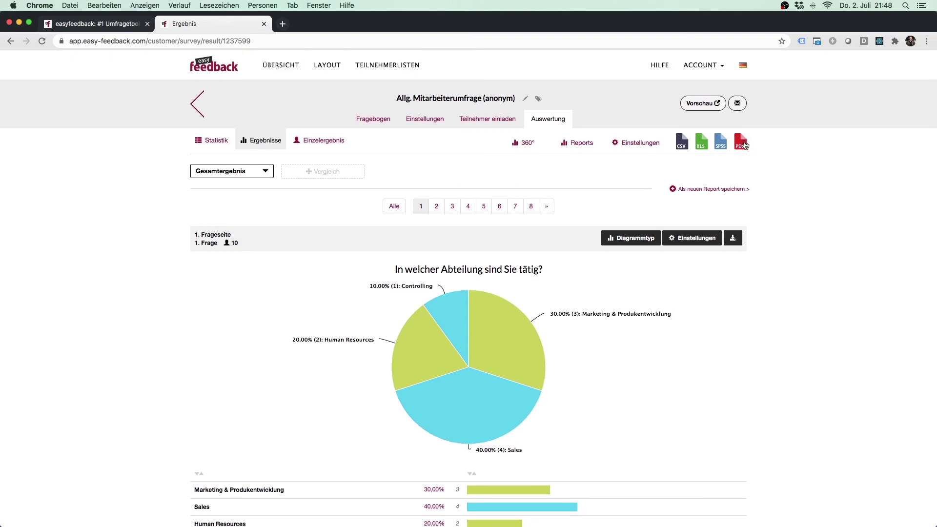